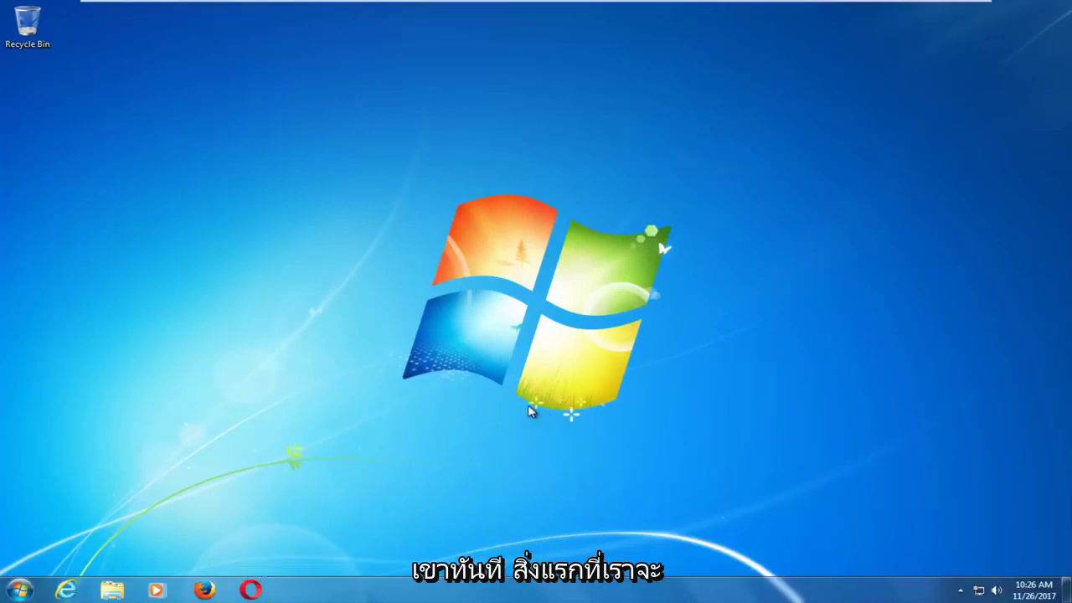
- Launch Firefox from the Windows 7 taskbar
left_click(200, 587)
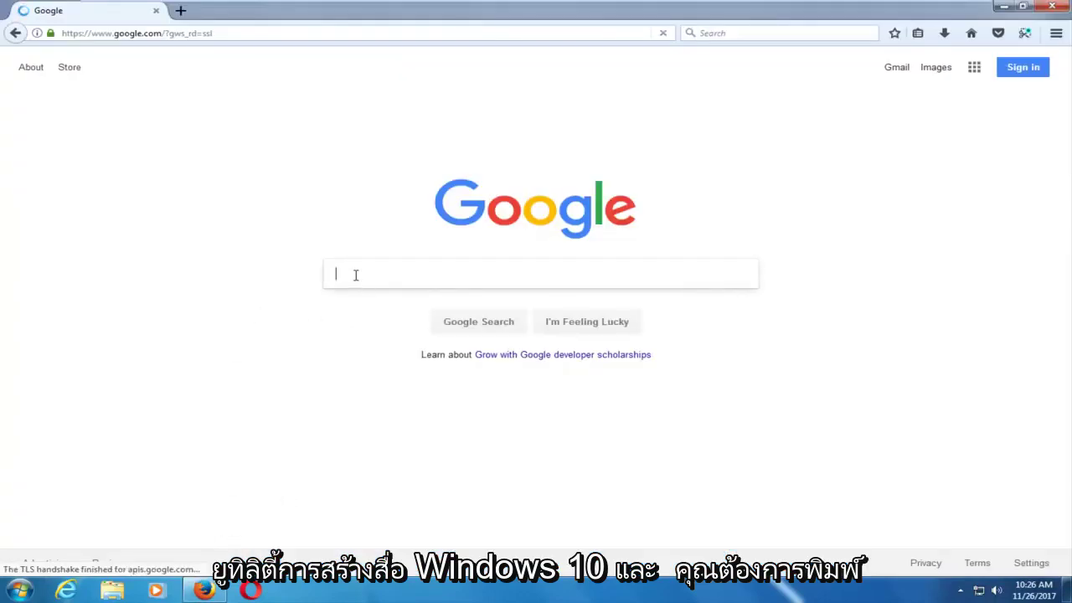
- Search Google for 'windows 10 media creation tool' using the autocomplete suggestion
type("windows ")
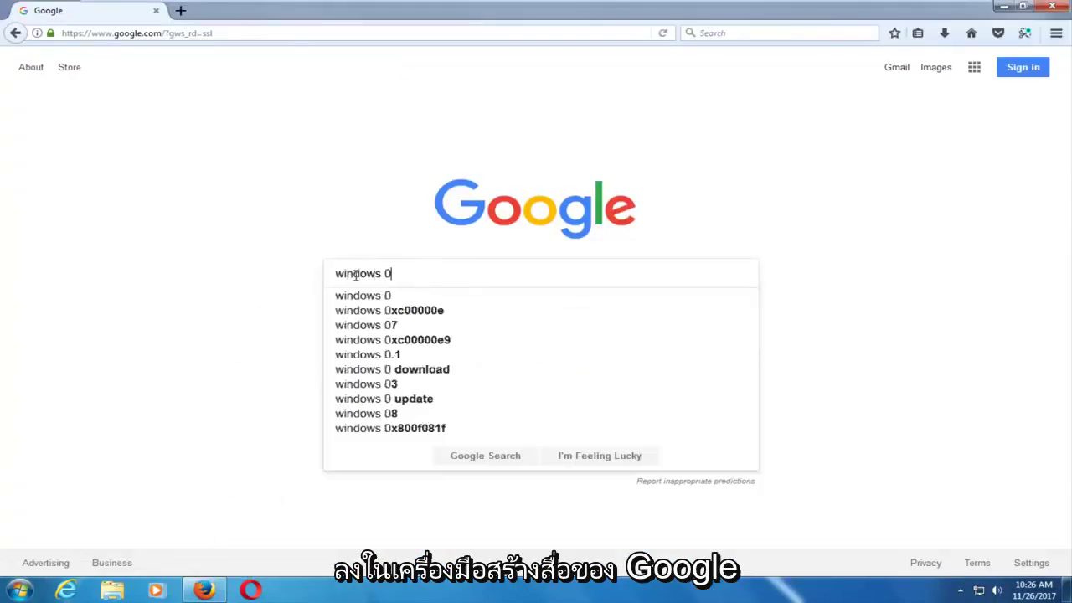
type("10 media")
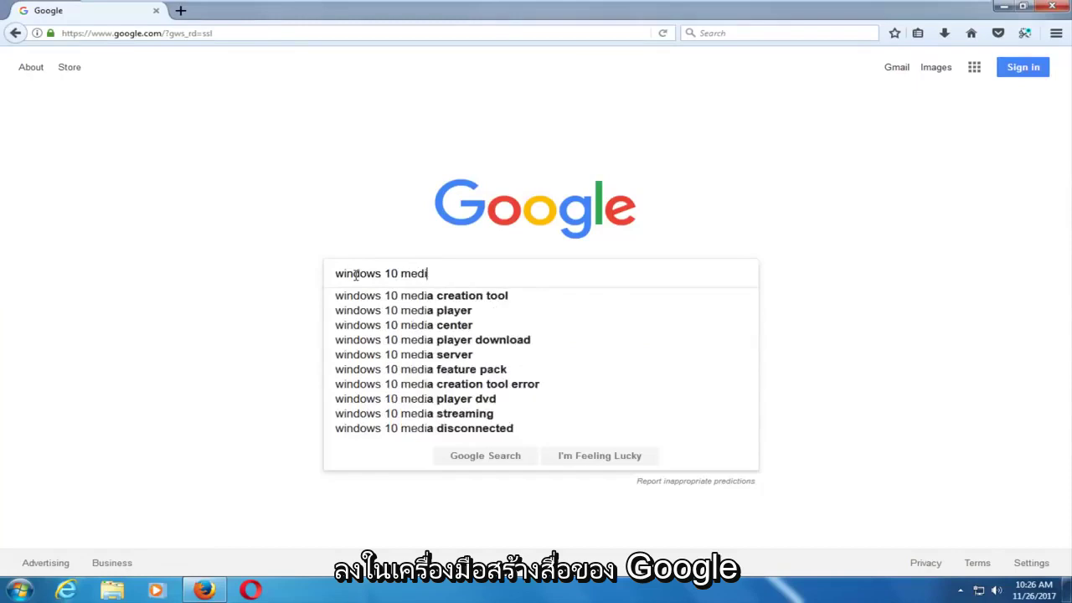
key("Down")
key("Return")
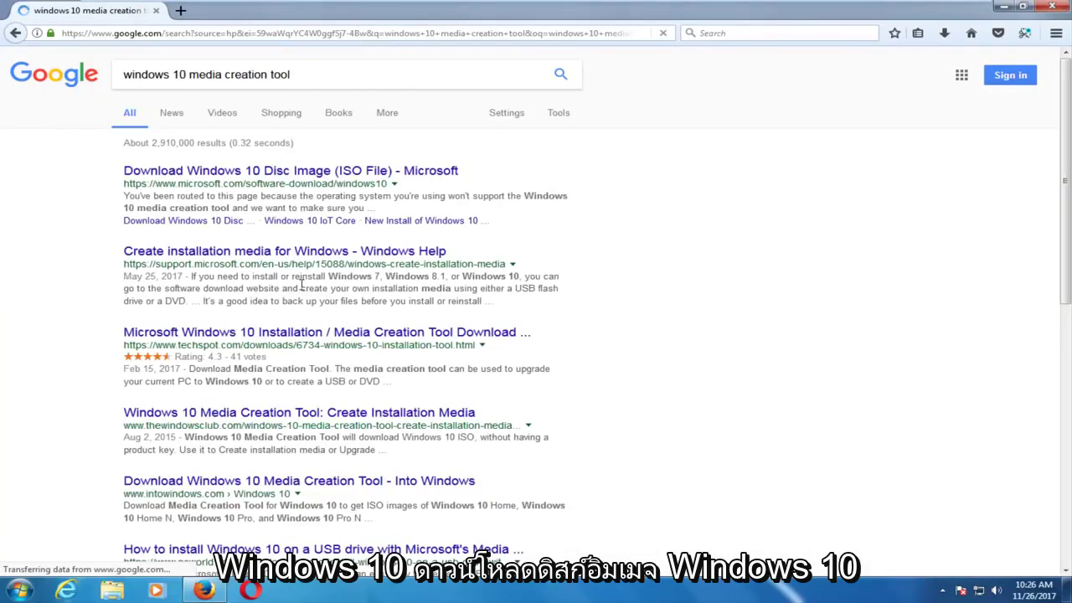
- Download and save MediaCreationTool.exe from Microsoft's Download Windows 10 page
left_click(308, 171)
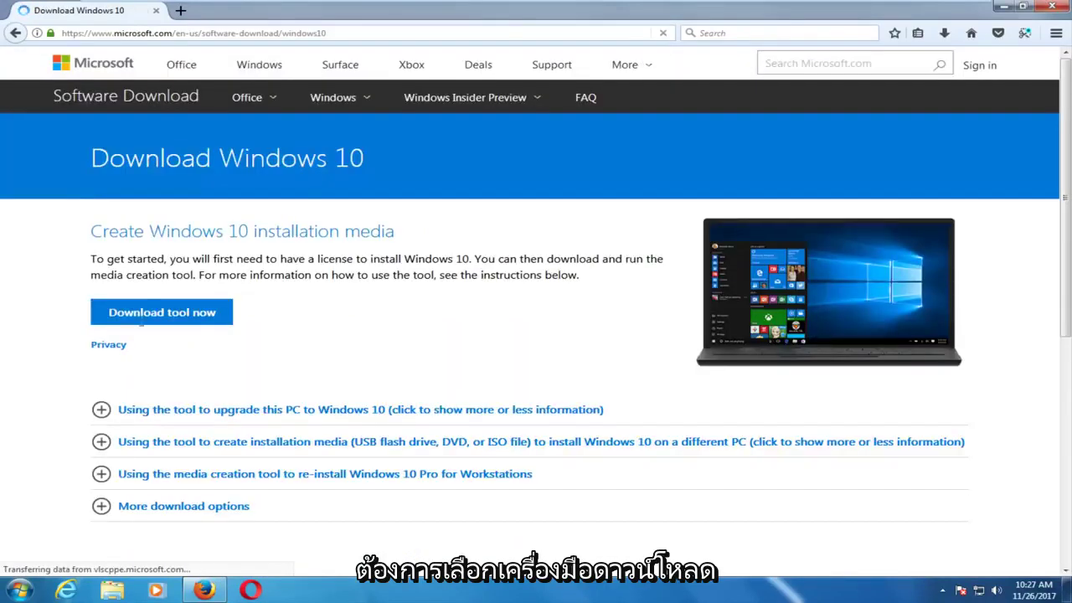
left_click(146, 320)
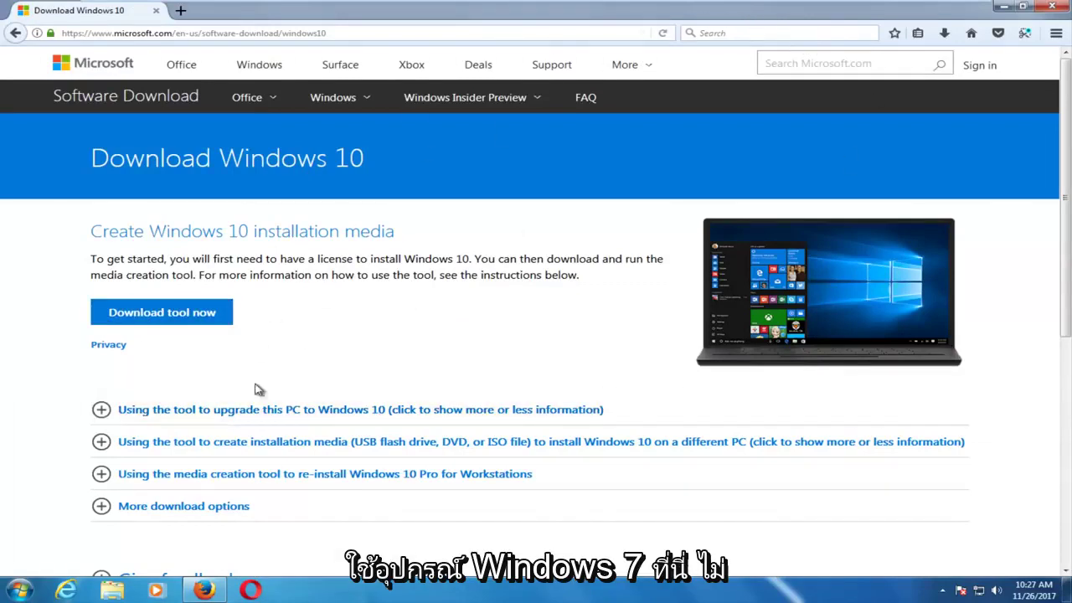
left_click(147, 316)
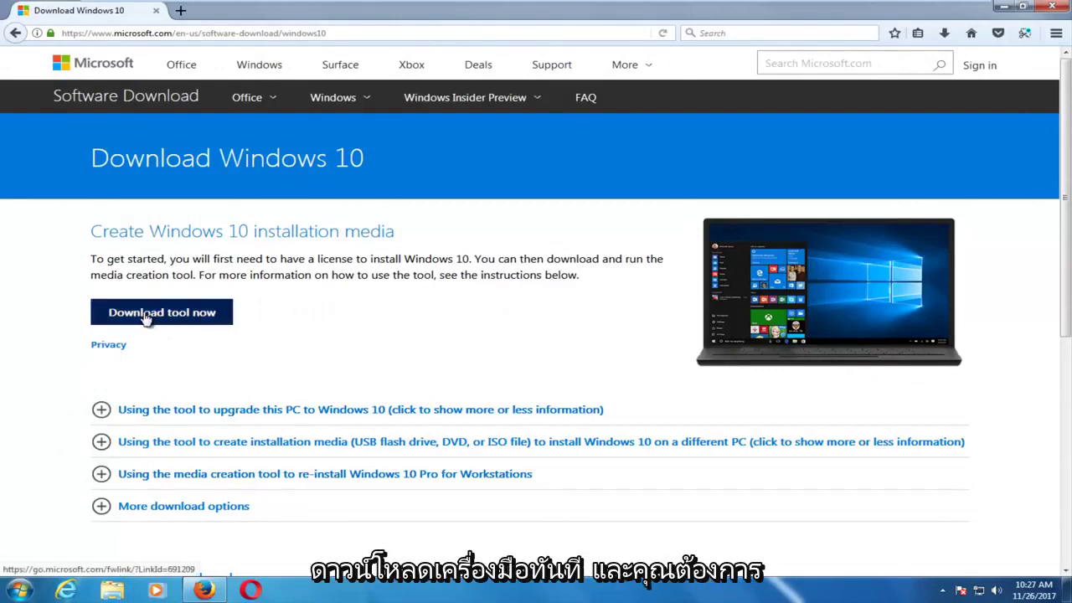
left_click(591, 334)
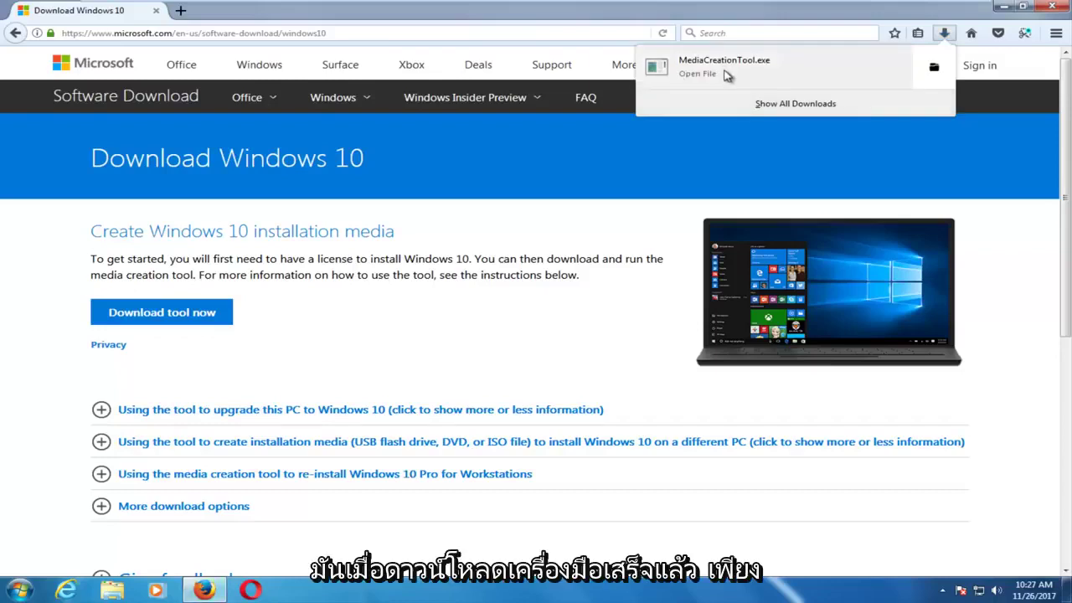
- Run the downloaded MediaCreationTool.exe and approve the User Account Control prompt
left_click(725, 72)
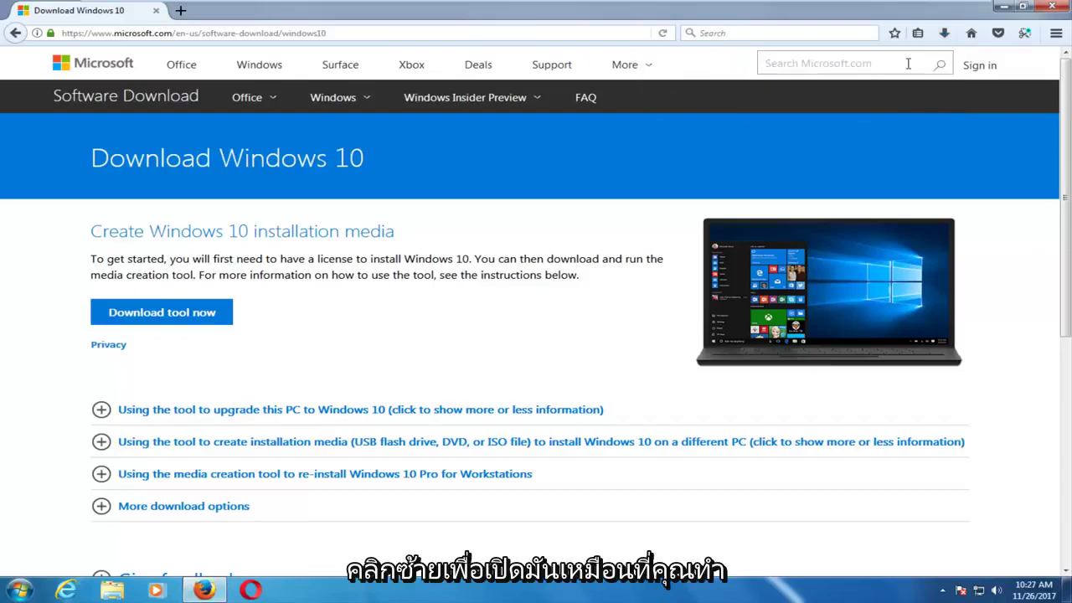
left_click(1004, 7)
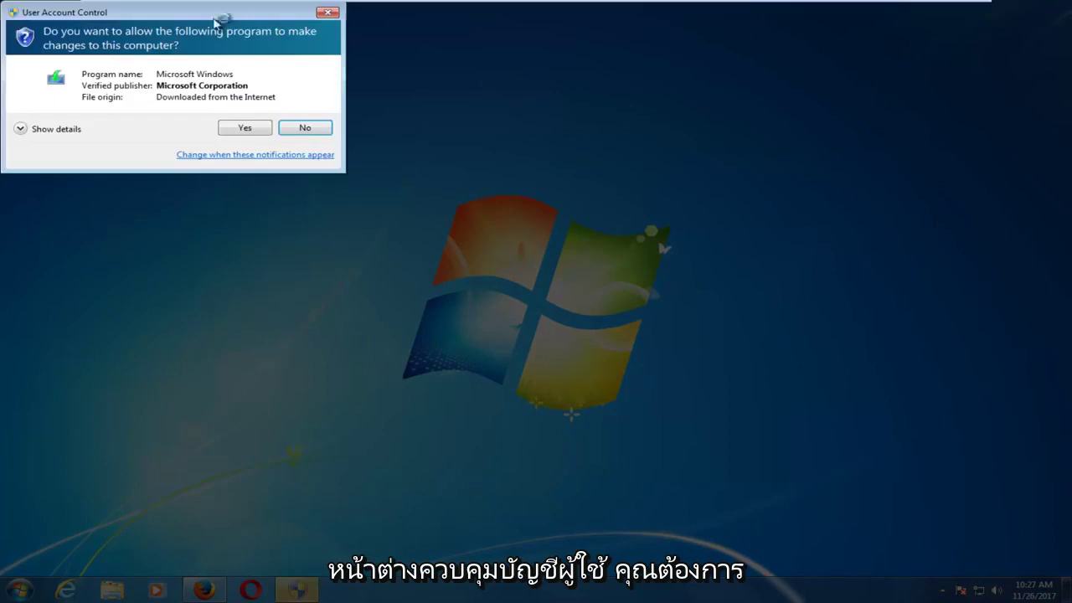
left_click(593, 322)
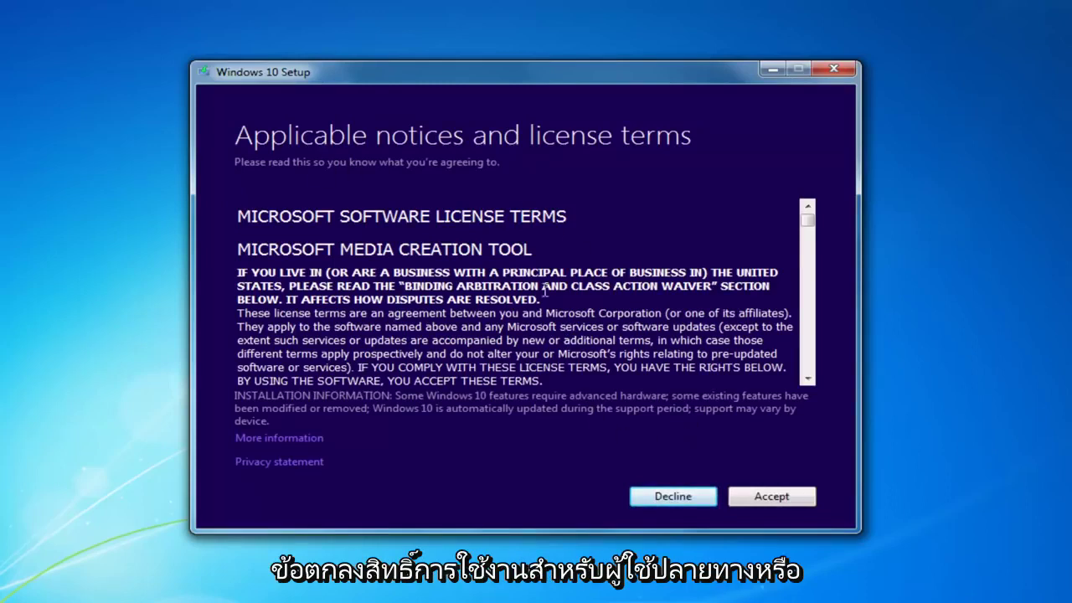
- Accept the license terms and select creating installation media for another PC
left_click(768, 497)
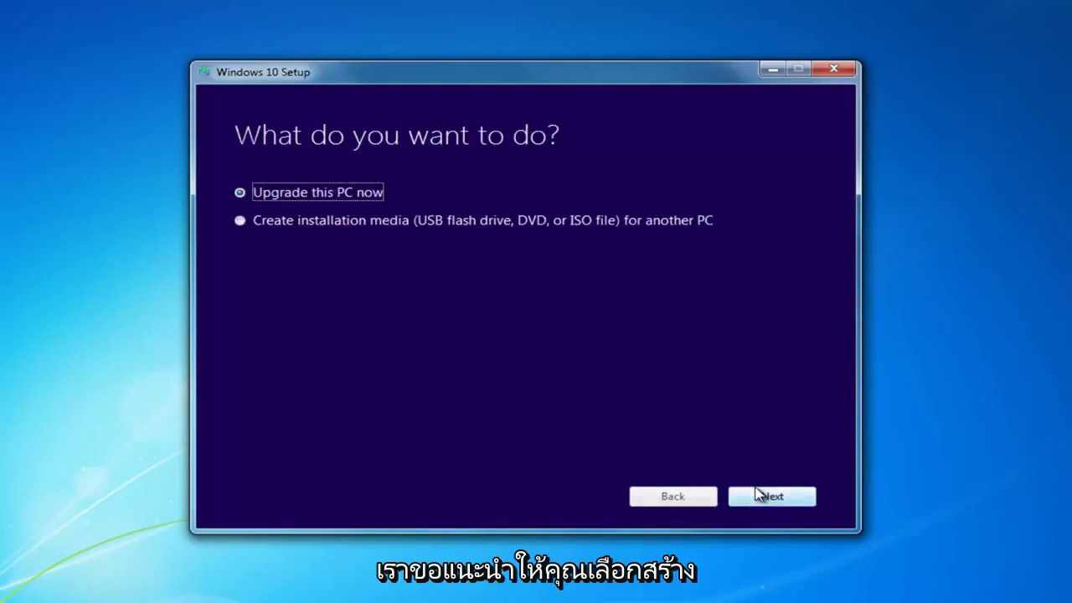
left_click(306, 226)
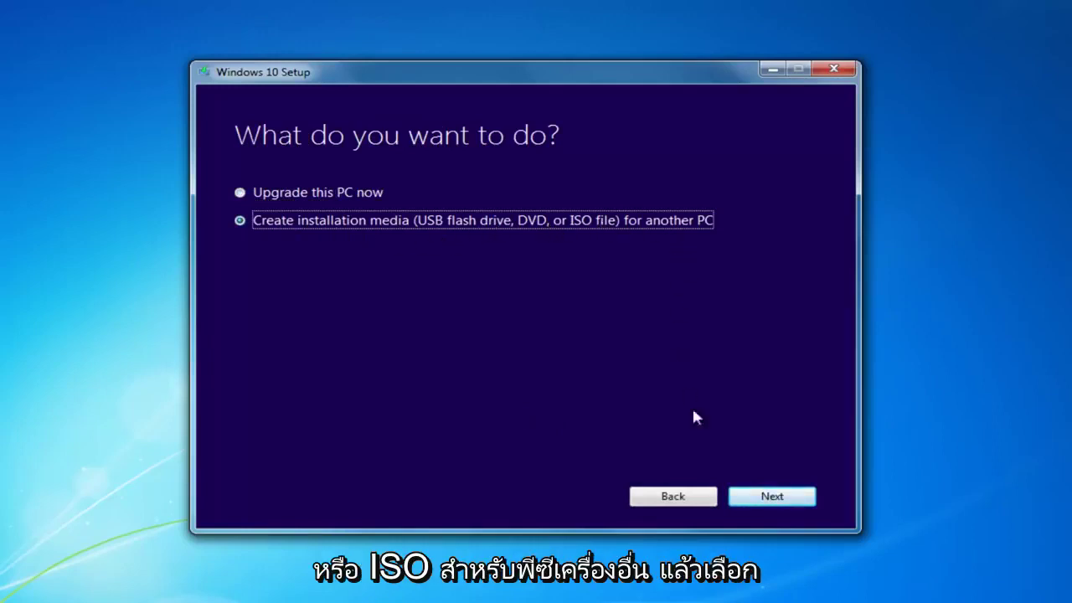
left_click(756, 497)
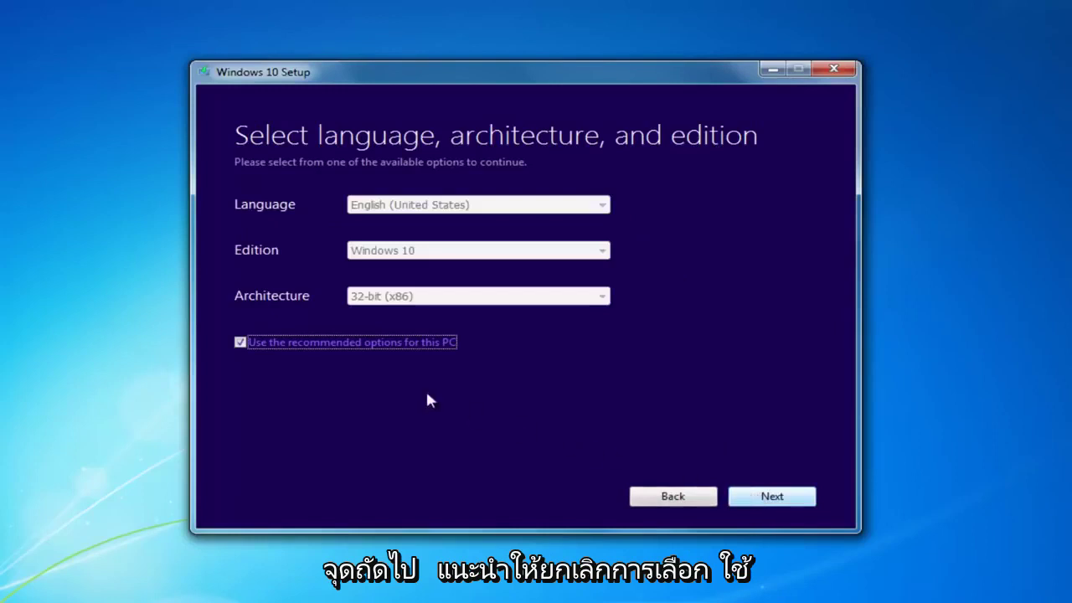
- Untick the recommended options, keeping English (United States), Windows 10 and 32-bit (x86)
left_click(239, 342)
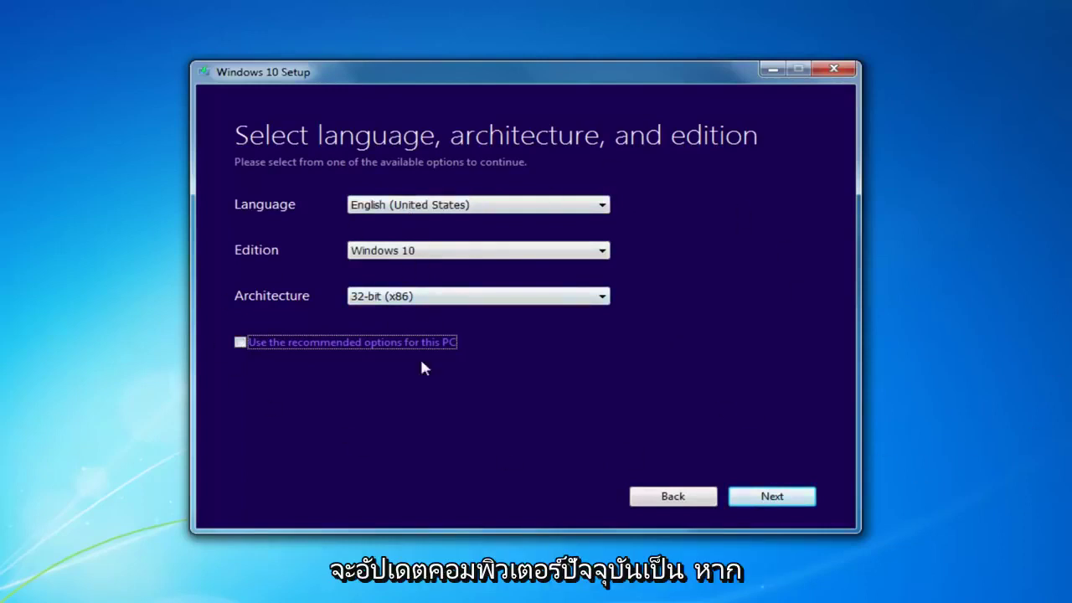
left_click(22, 161)
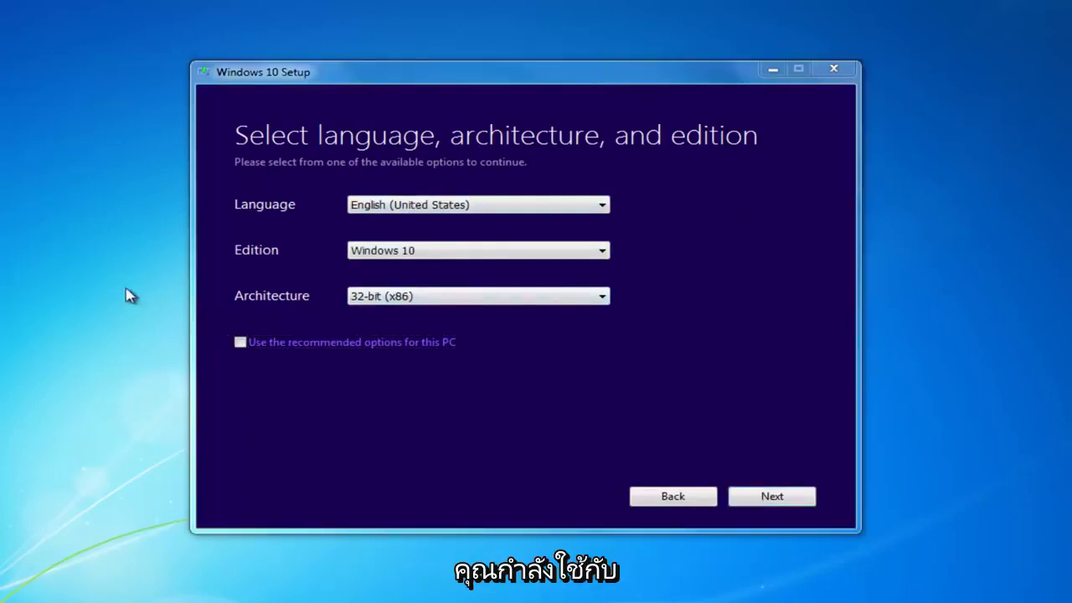
left_click(251, 343)
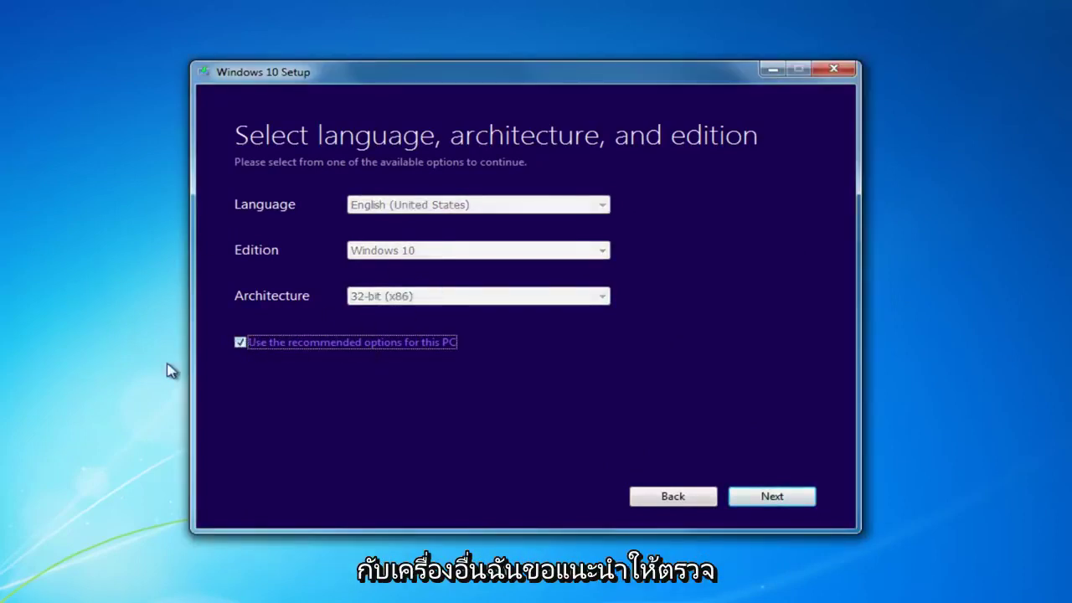
left_click(240, 343)
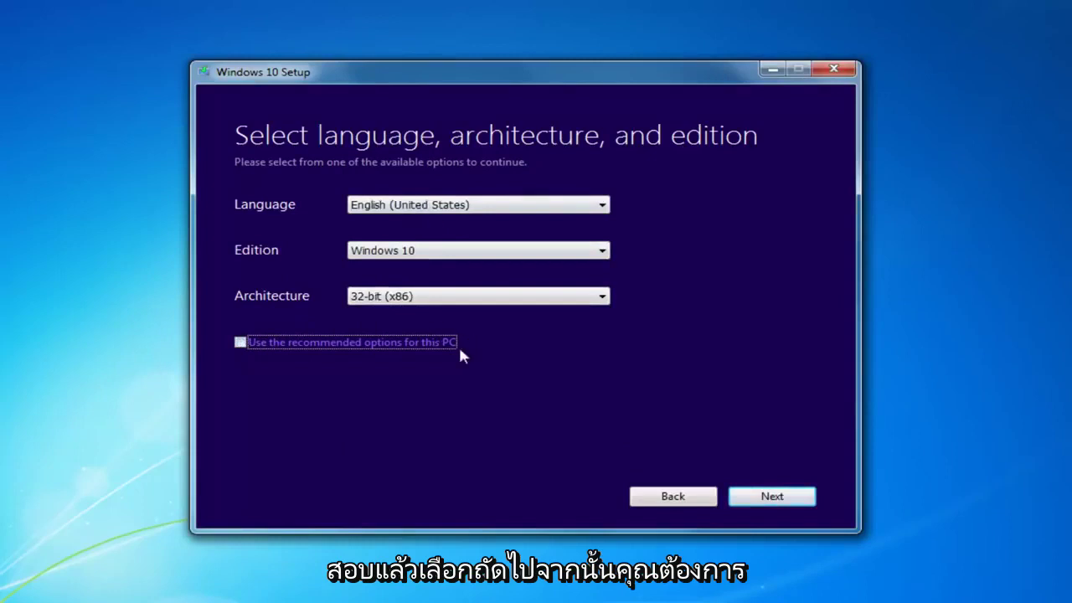
left_click(772, 497)
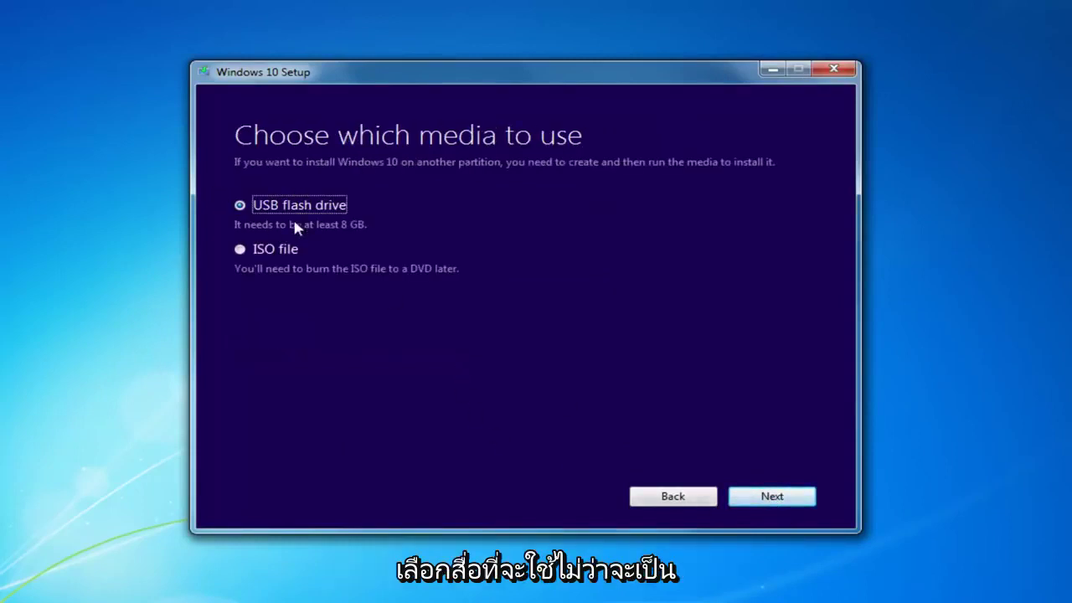
- Switch the media choice from USB flash drive to ISO file and continue
left_click(252, 249)
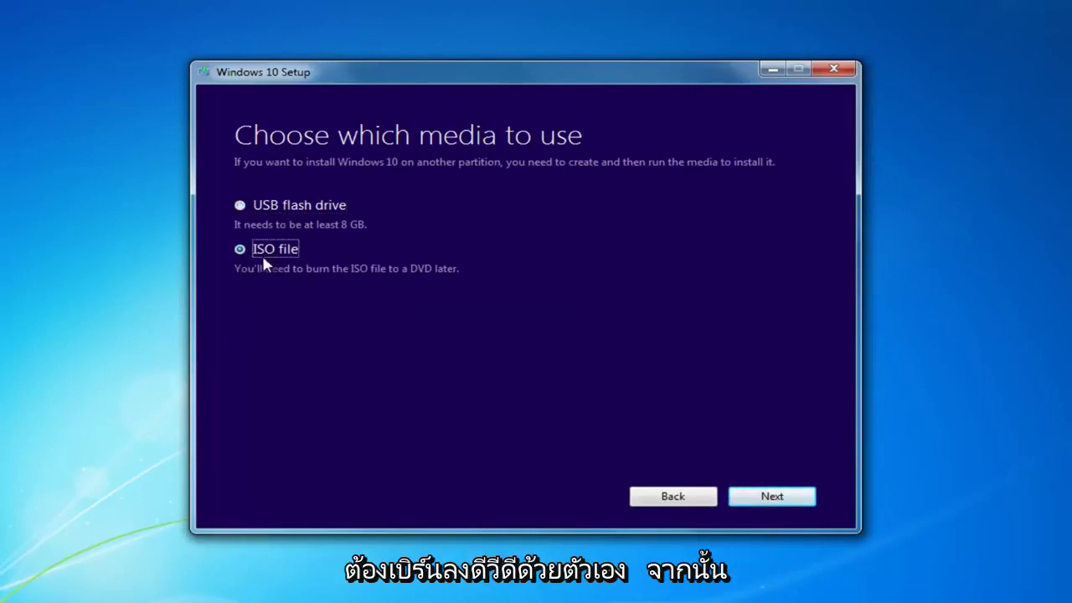
left_click(250, 207)
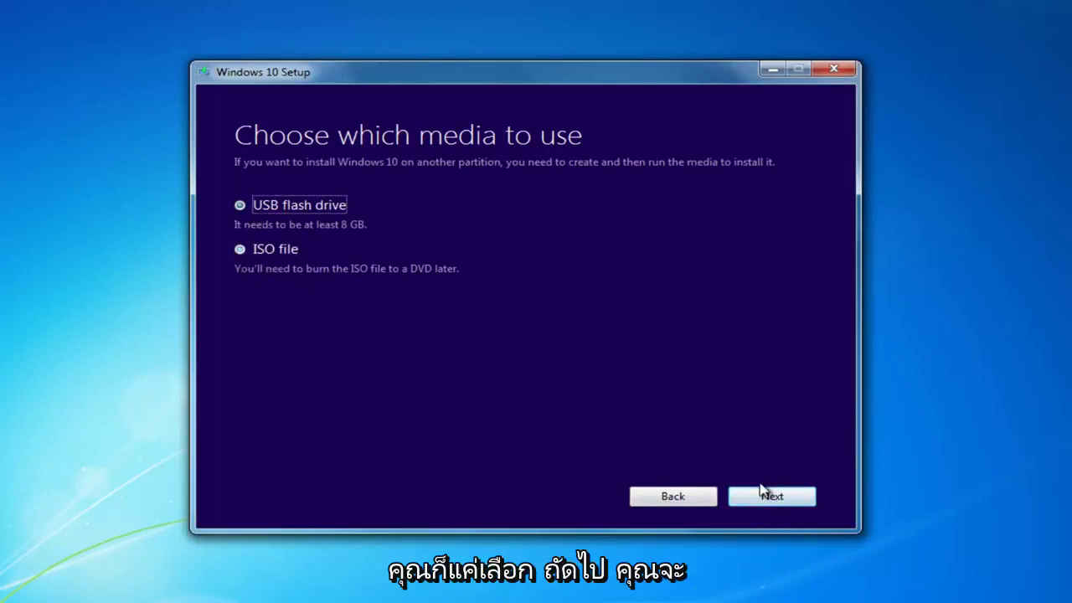
left_click(766, 496)
left_click(661, 496)
left_click(263, 251)
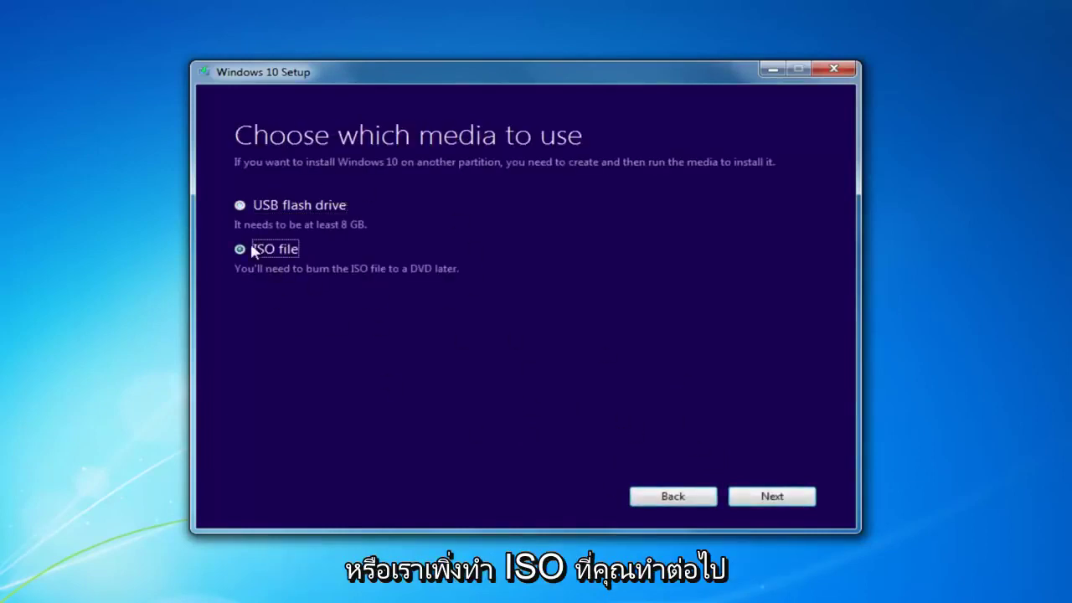
left_click(745, 497)
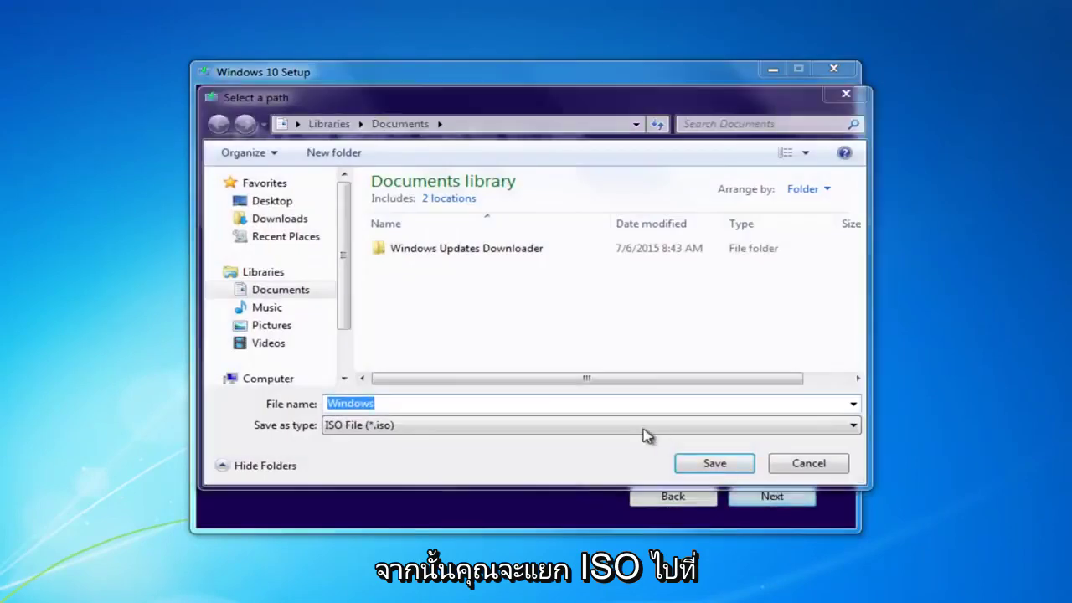
- Choose the Desktop as the save location for the Windows ISO
left_click(263, 205)
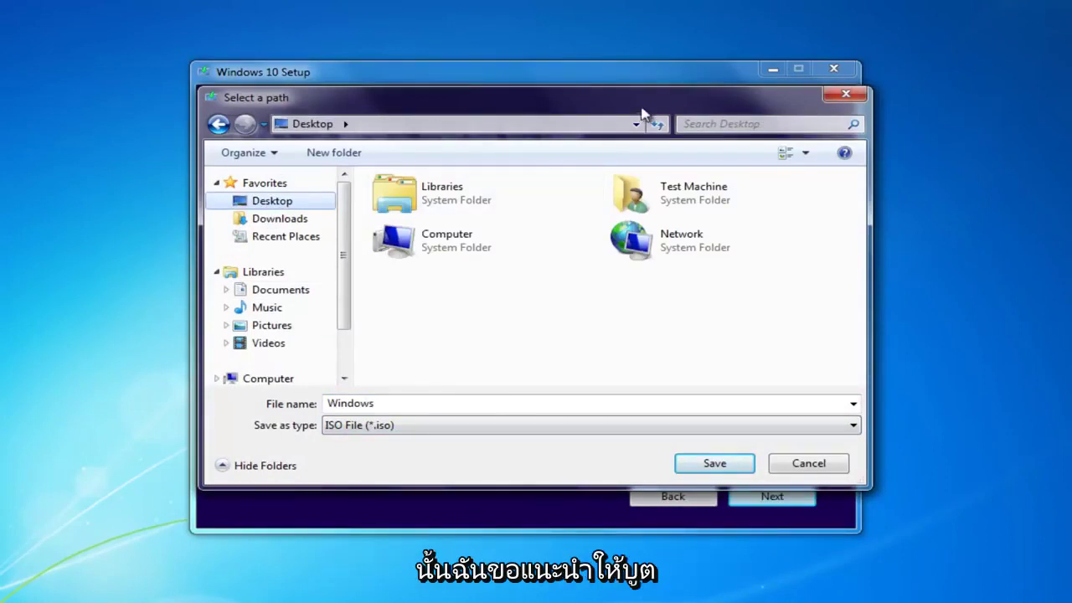
key("Escape")
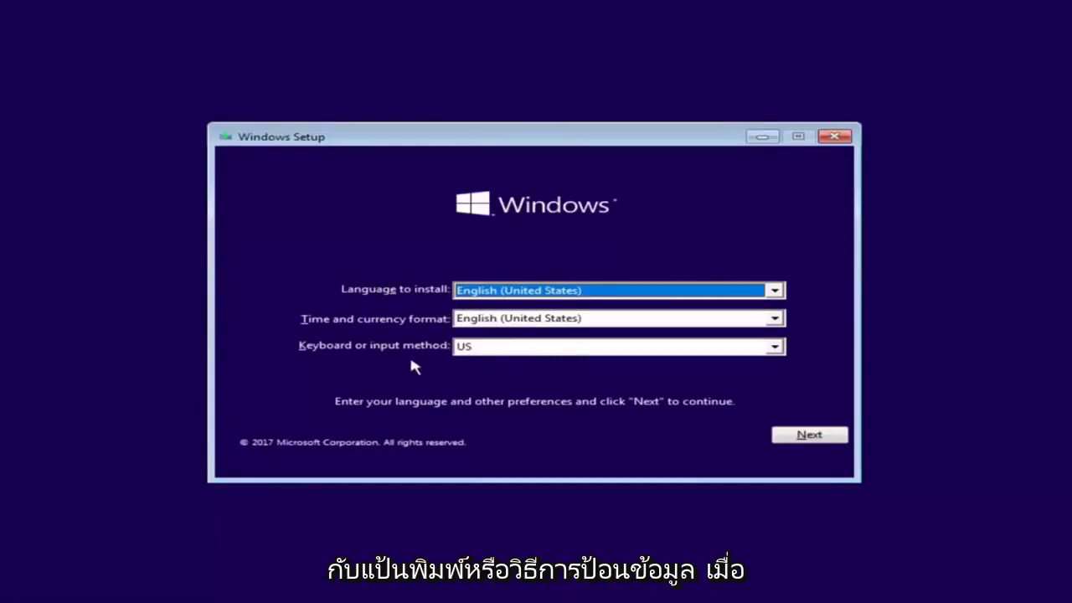
- Accept English (United States) and US keyboard defaults, then begin the installation
left_click(774, 439)
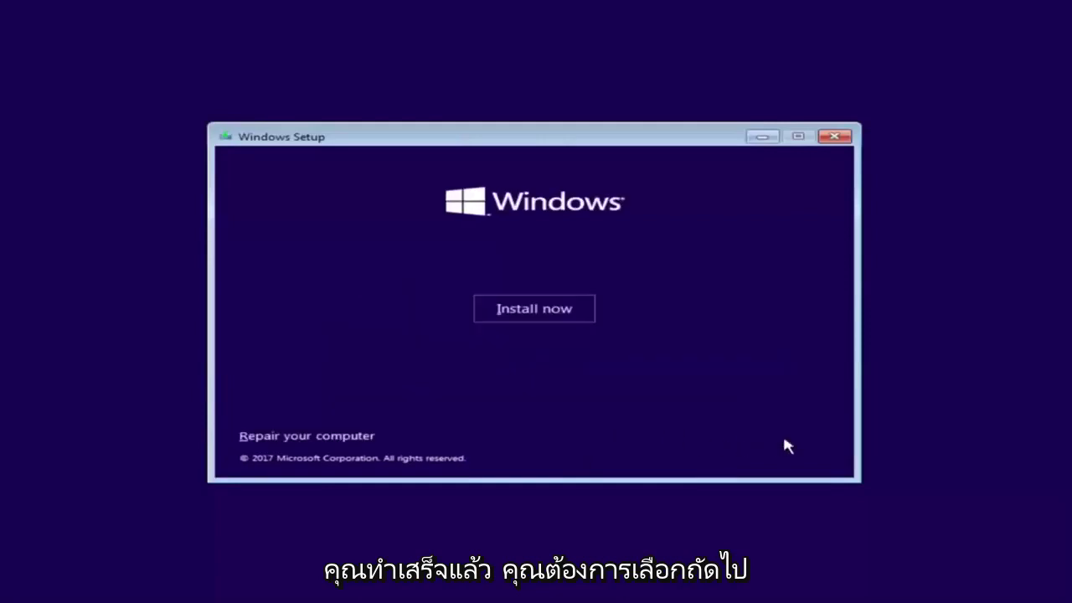
left_click(512, 315)
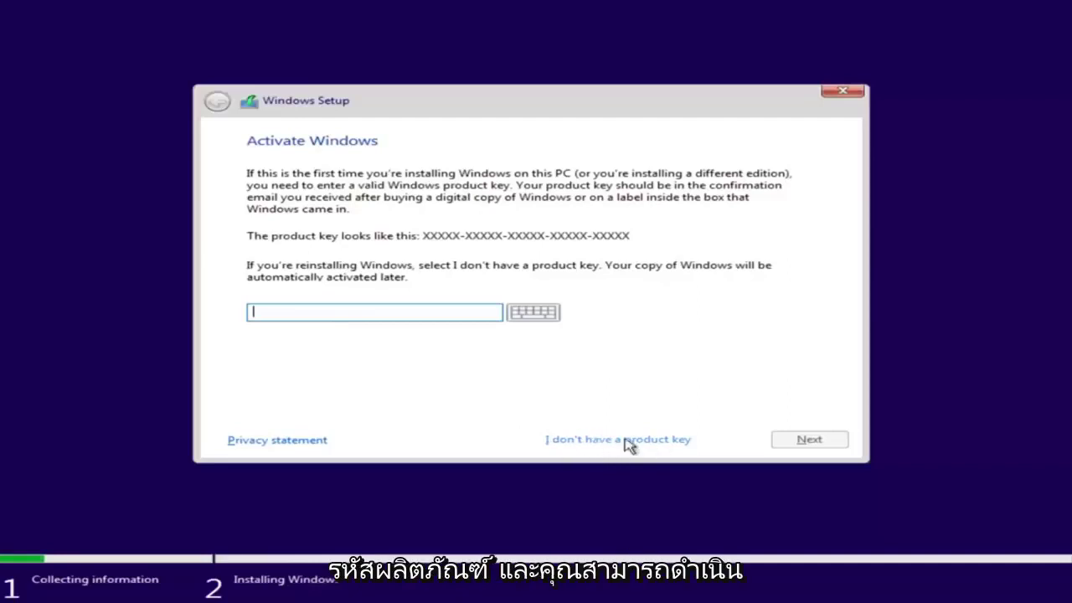
- Skip the product key and pick Windows 10 Pro (x86) from the edition list
left_click(574, 440)
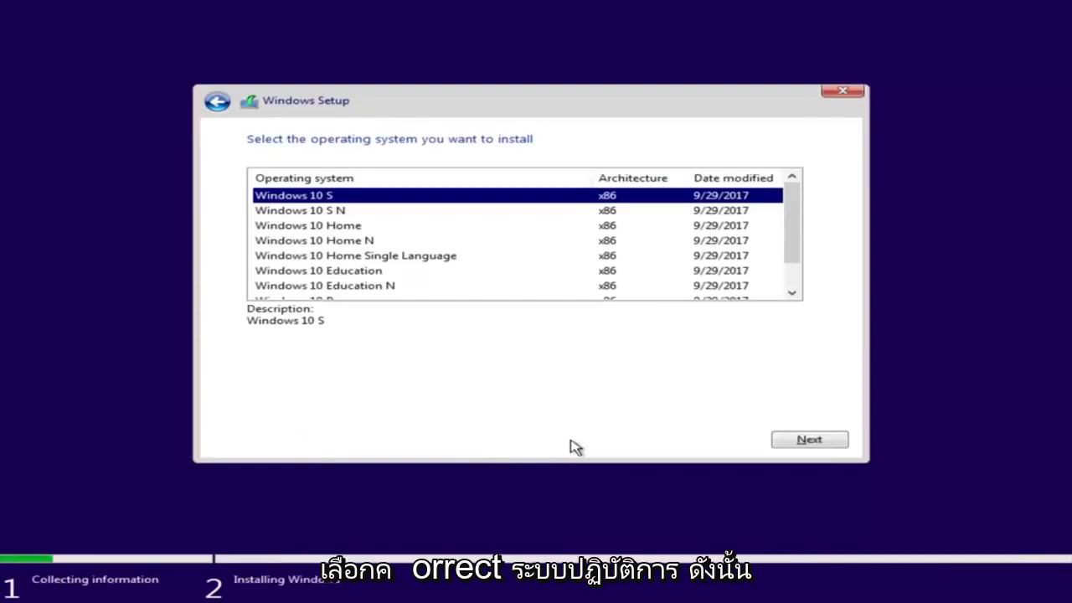
left_click_drag(778, 222, 526, 184)
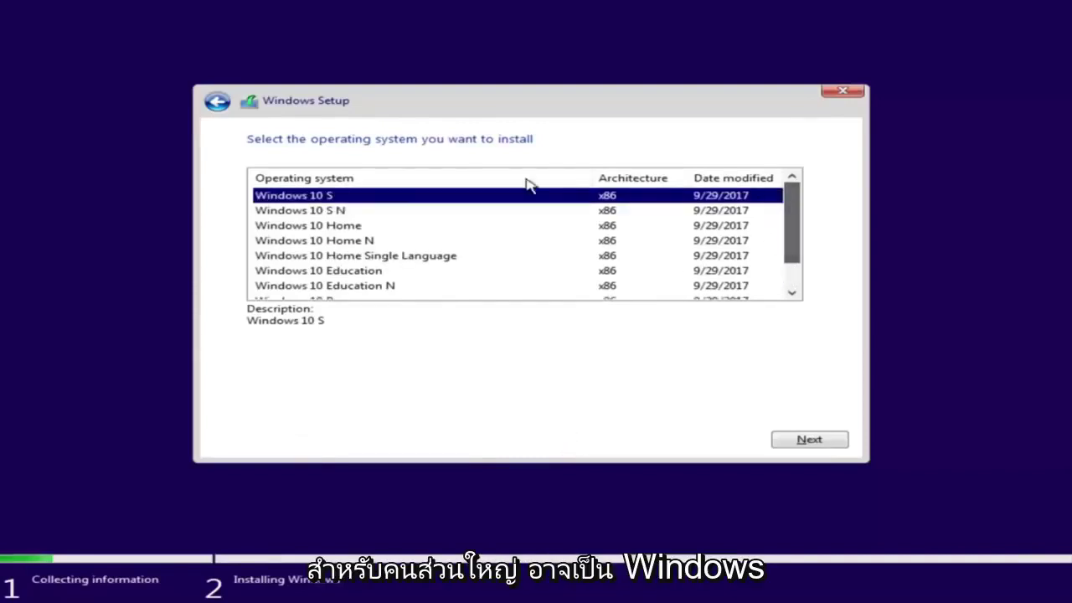
left_click(342, 226)
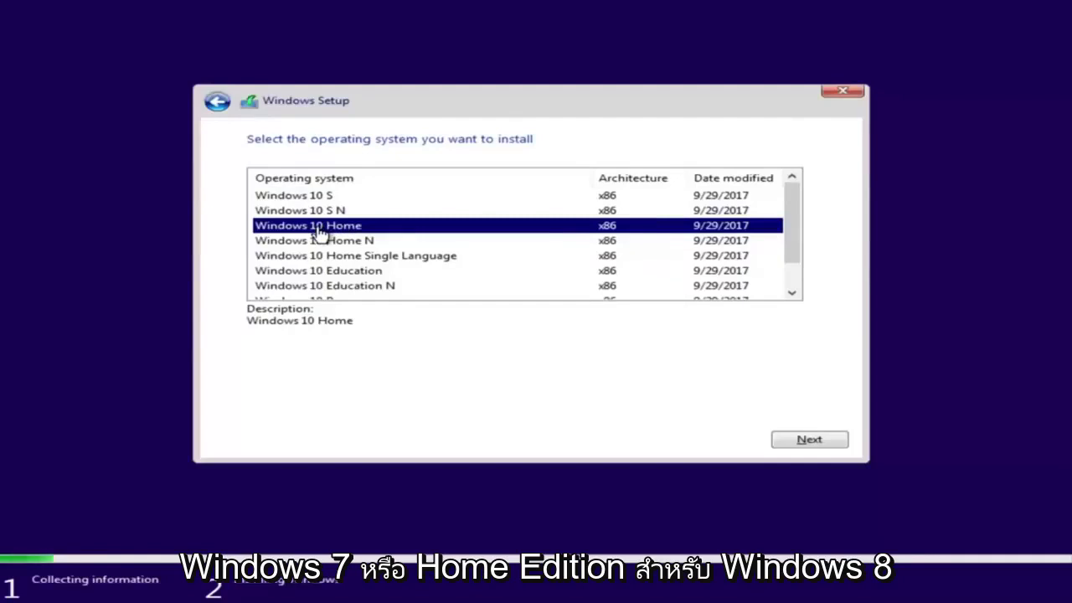
scroll(382, 246, "down", 1)
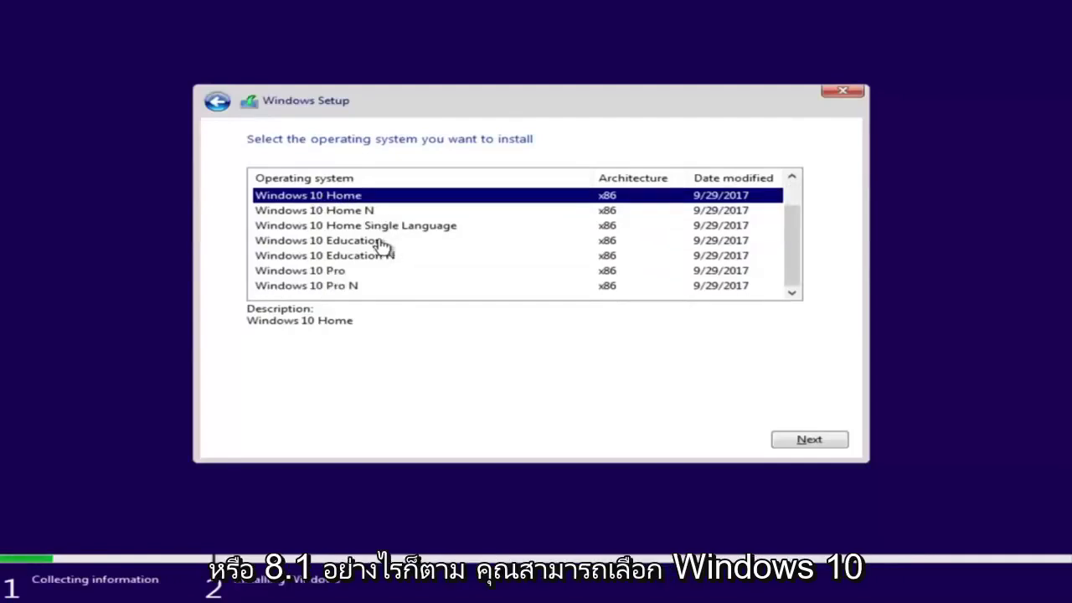
left_click(279, 273)
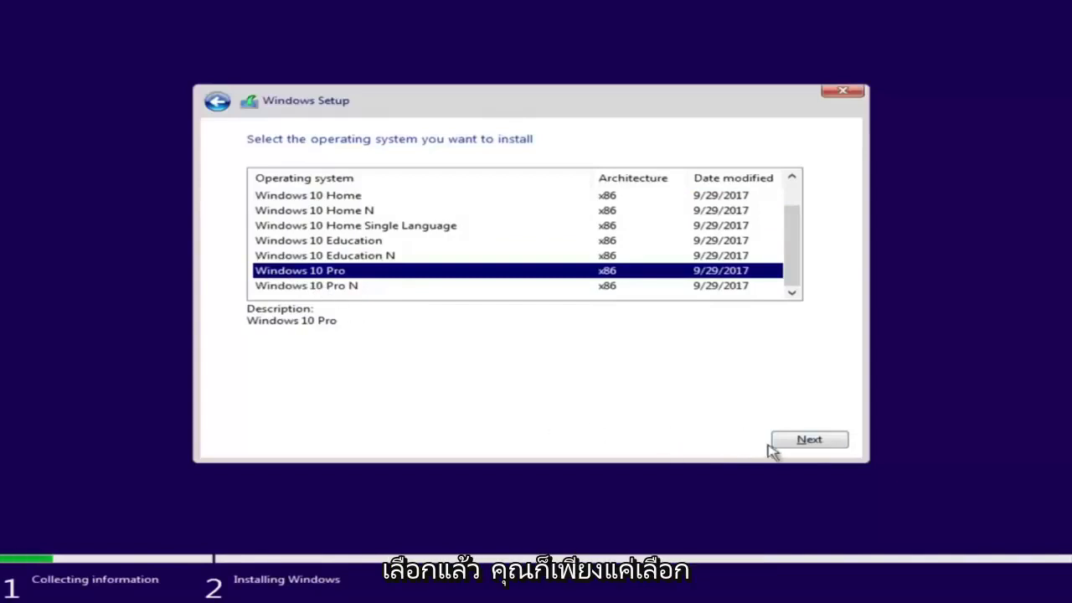
left_click(804, 439)
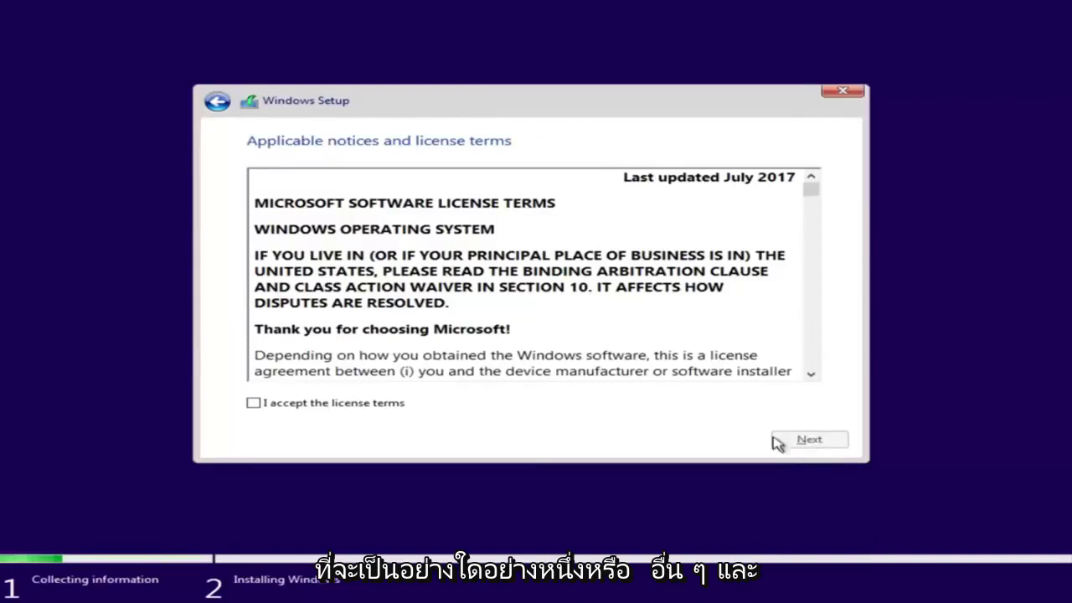
- Accept the Microsoft software license terms in Windows Setup and move on to the installation type choice
left_click(254, 405)
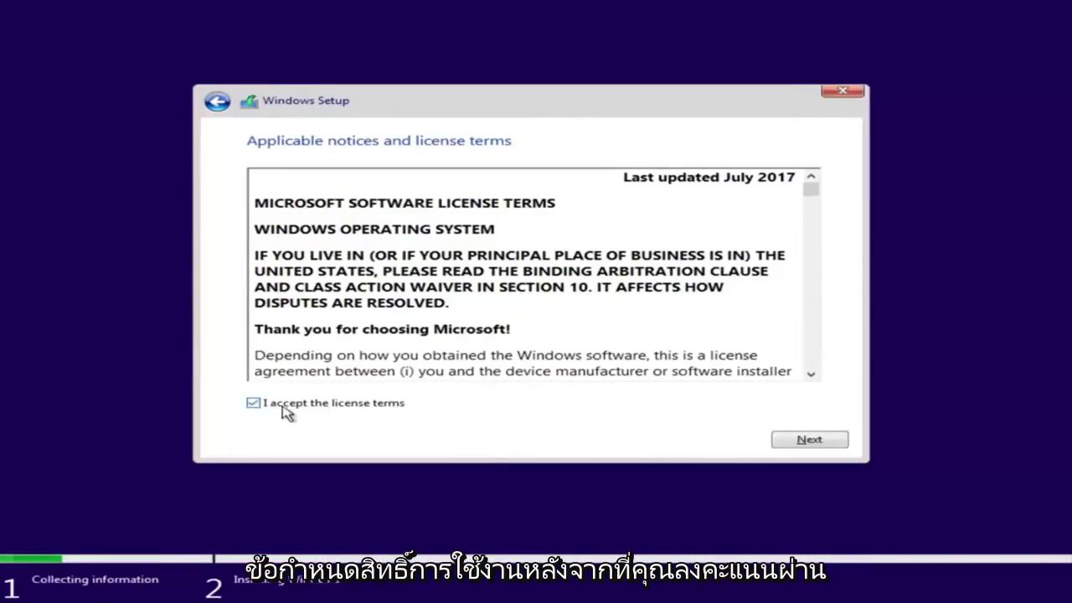
mouse_move(814, 191)
left_mouse_down()
mouse_move(811, 240)
mouse_move(812, 186)
left_mouse_up()
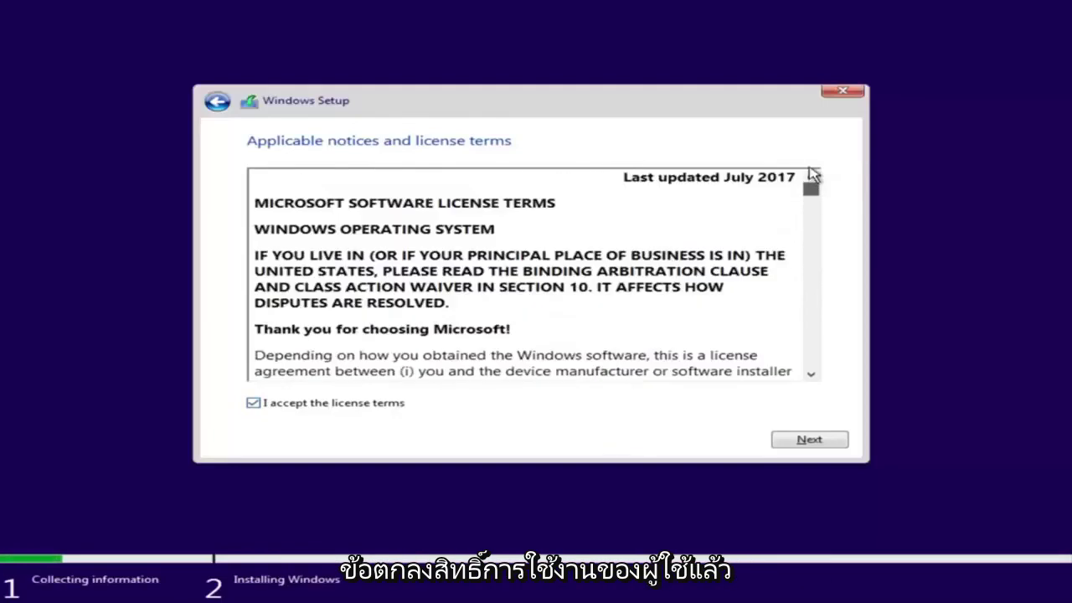
left_click(805, 442)
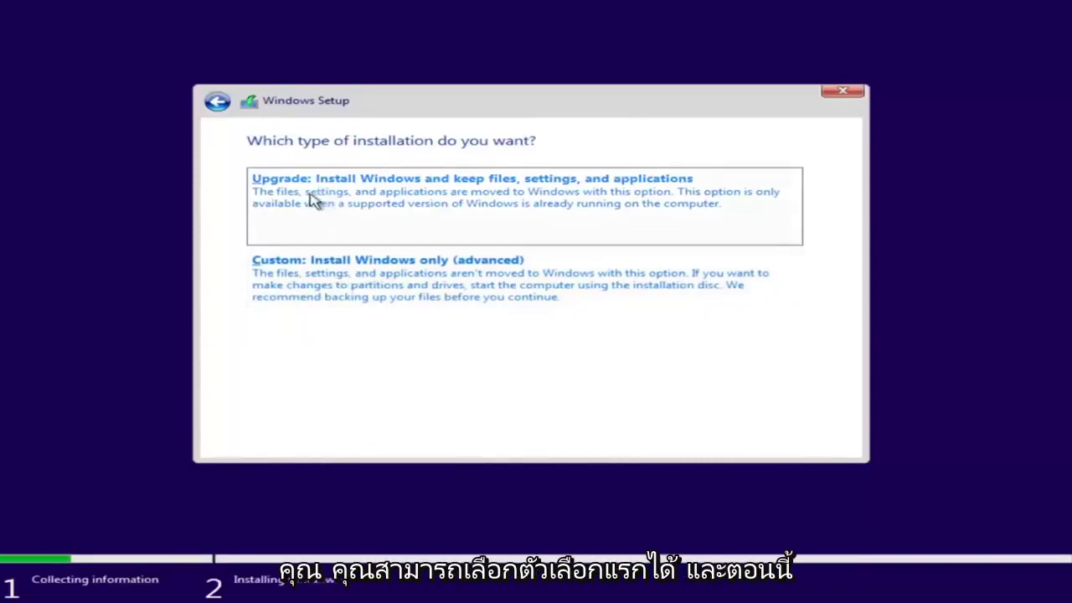
- Choose 'Custom: Install Windows only (advanced)' and install onto Drive 0's 25.0 GB unallocated space
left_click(318, 299)
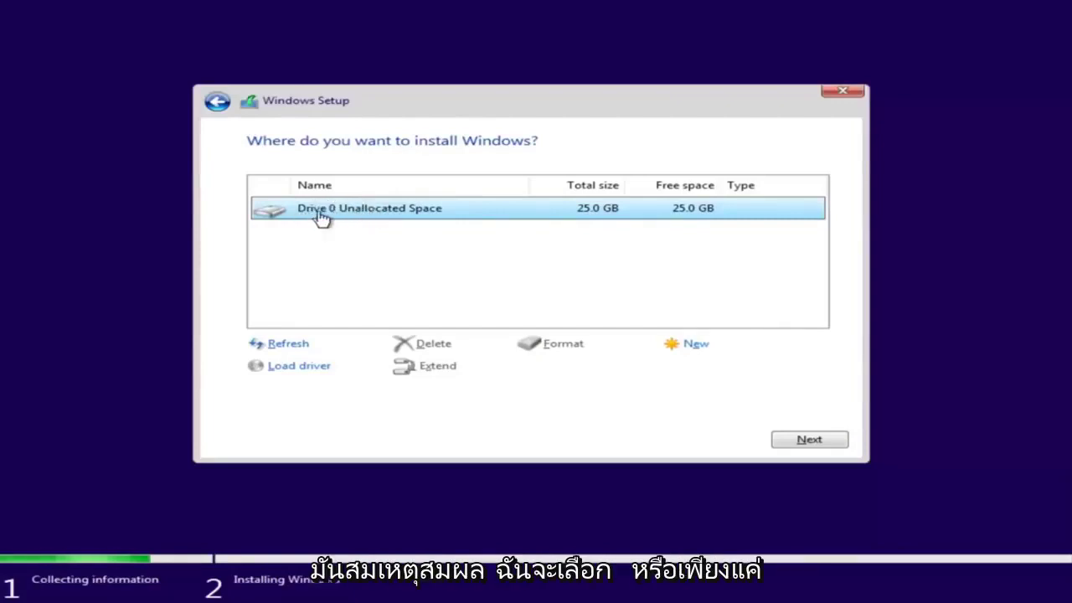
left_click(809, 439)
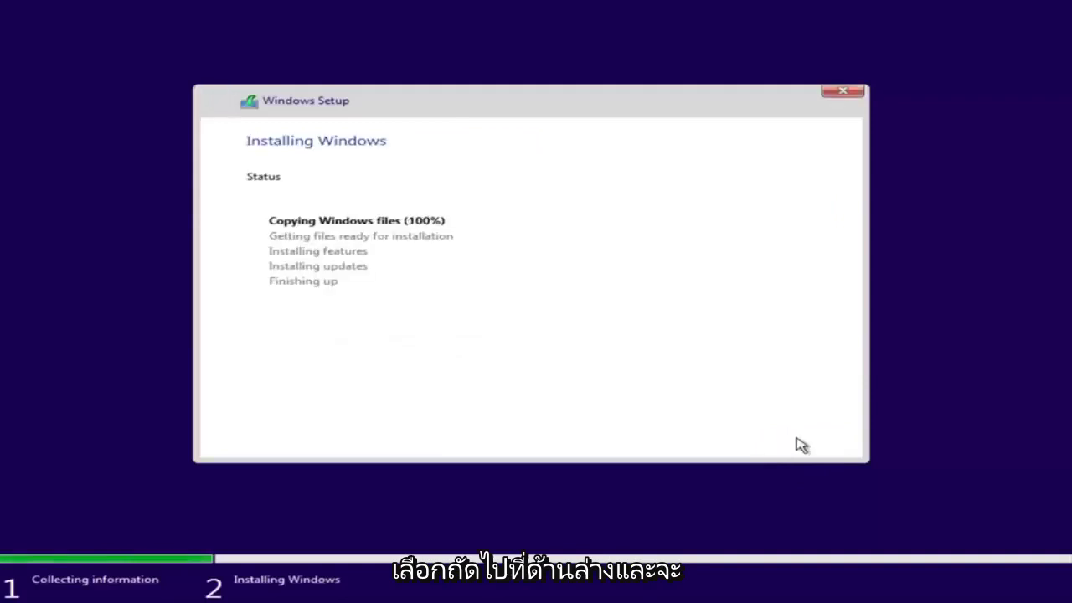
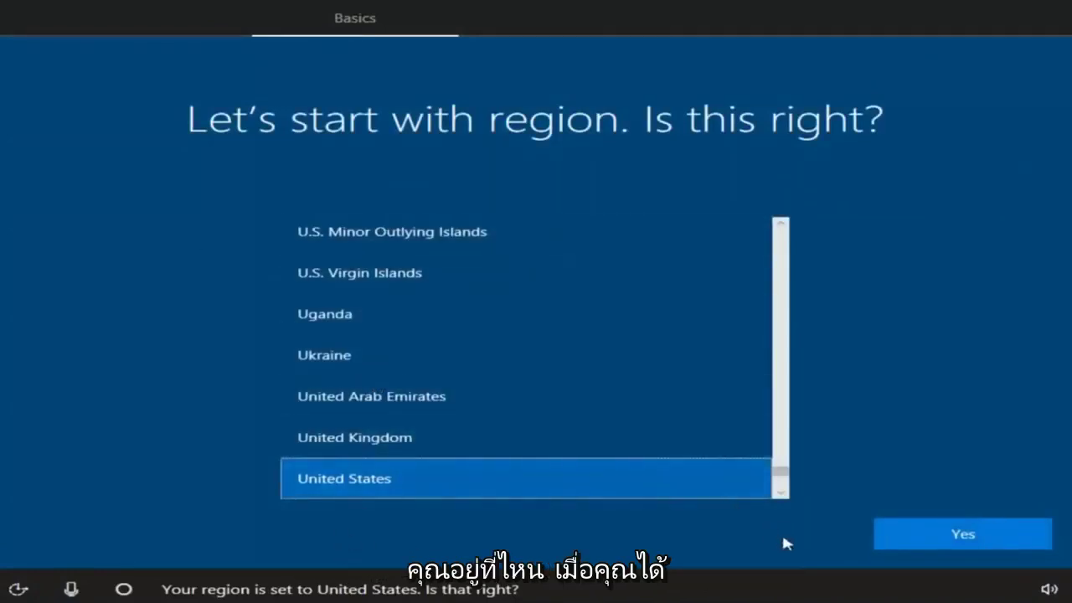
- Accept United States as the region and US as the only keyboard layout
left_click(935, 542)
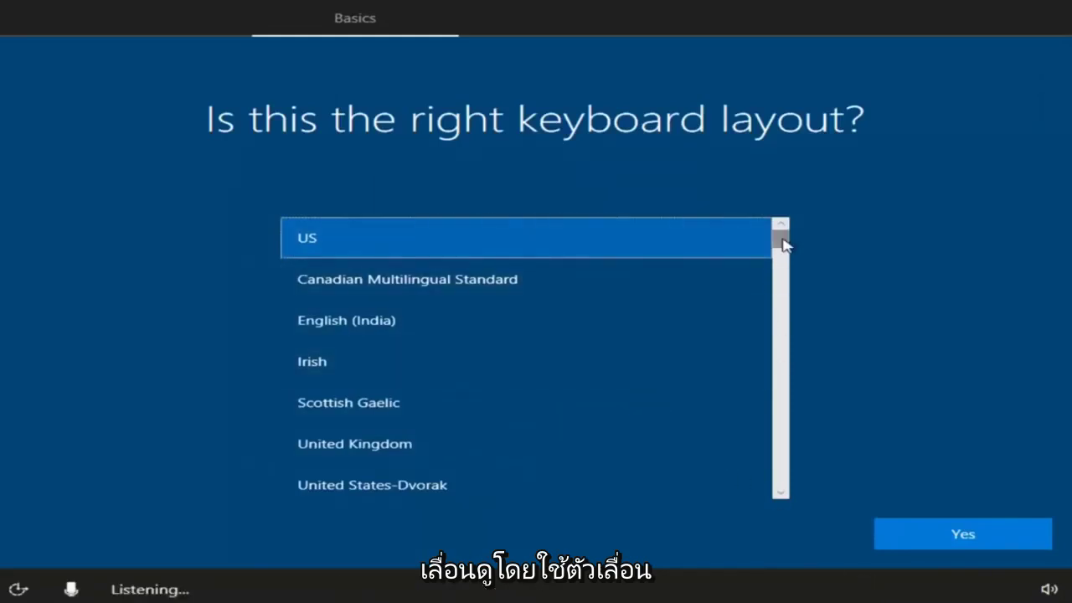
left_click(954, 535)
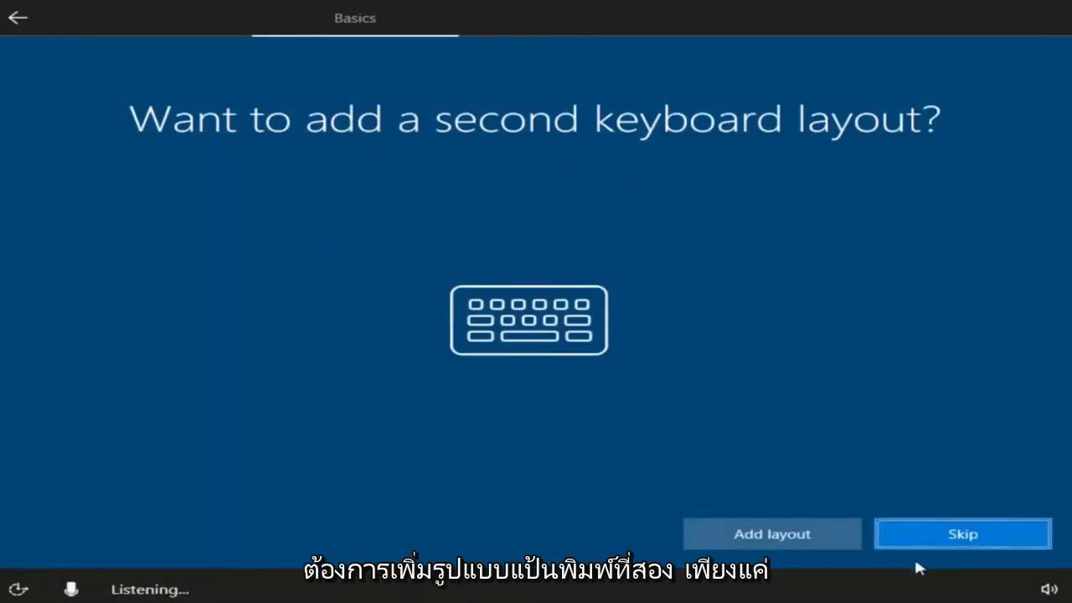
left_click(961, 539)
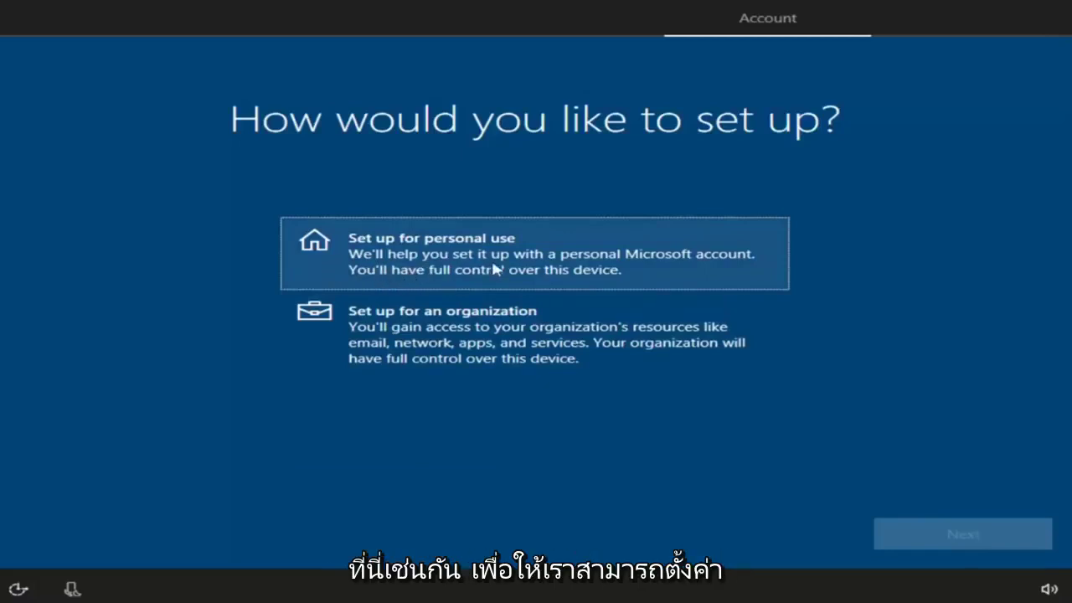
- Choose personal use, switch to an offline account, and decline Microsoft sign-in
left_click(374, 270)
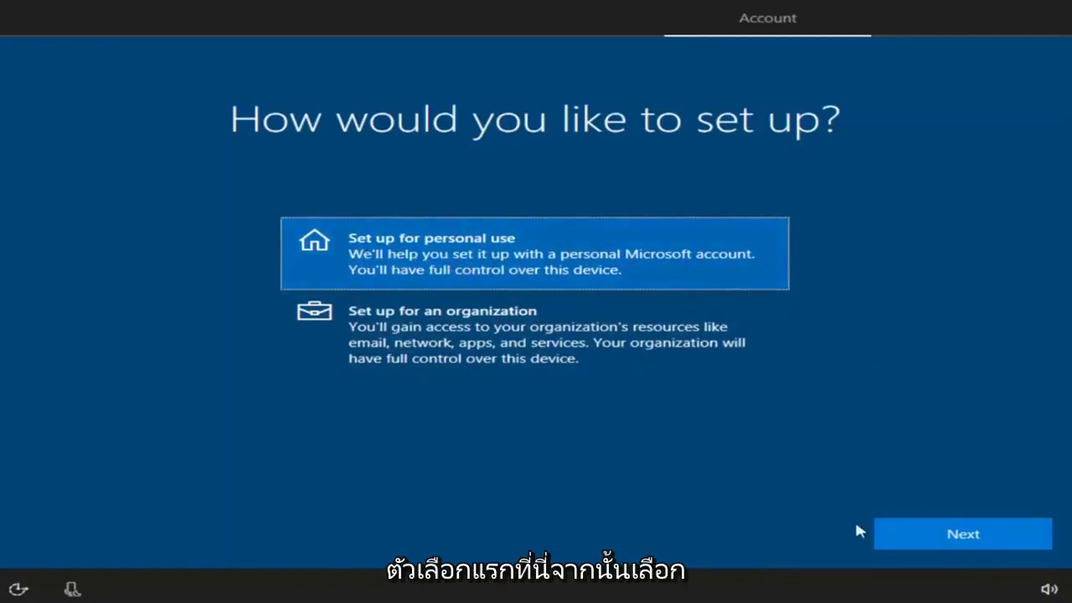
left_click(929, 541)
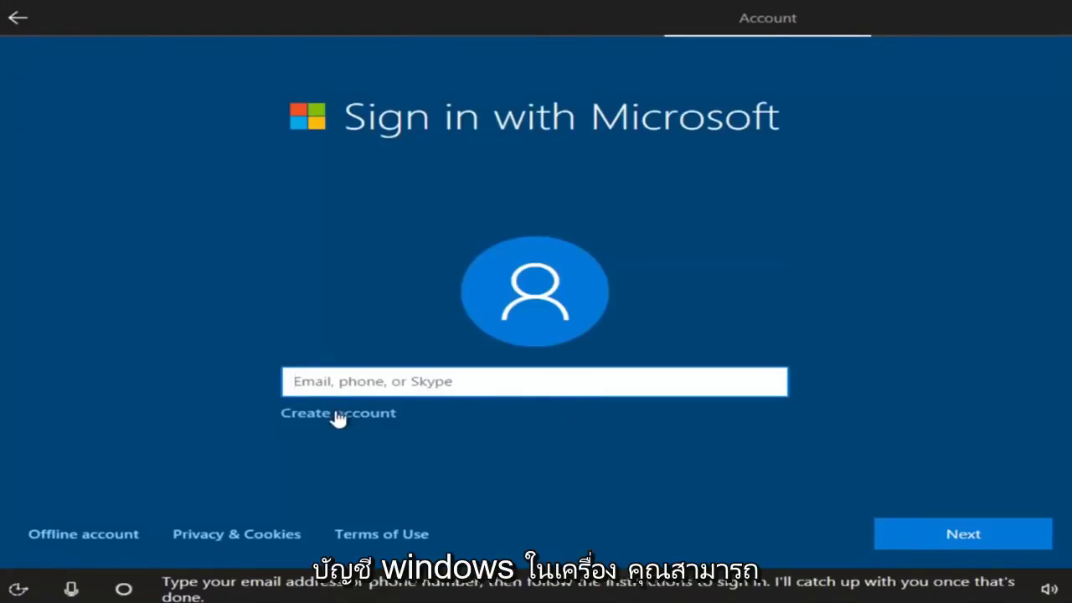
left_click(59, 541)
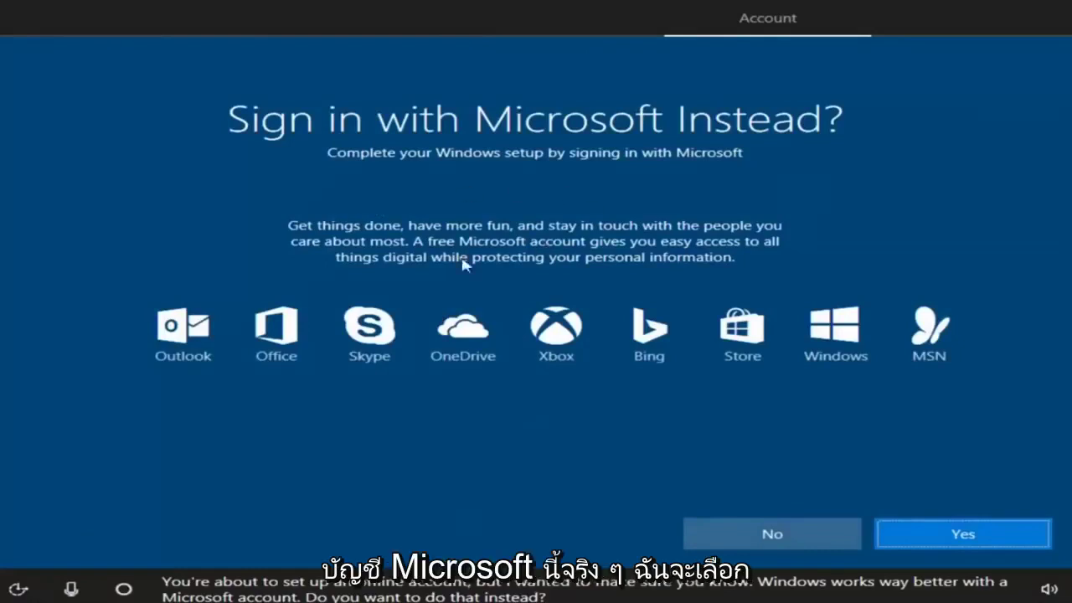
left_click(745, 534)
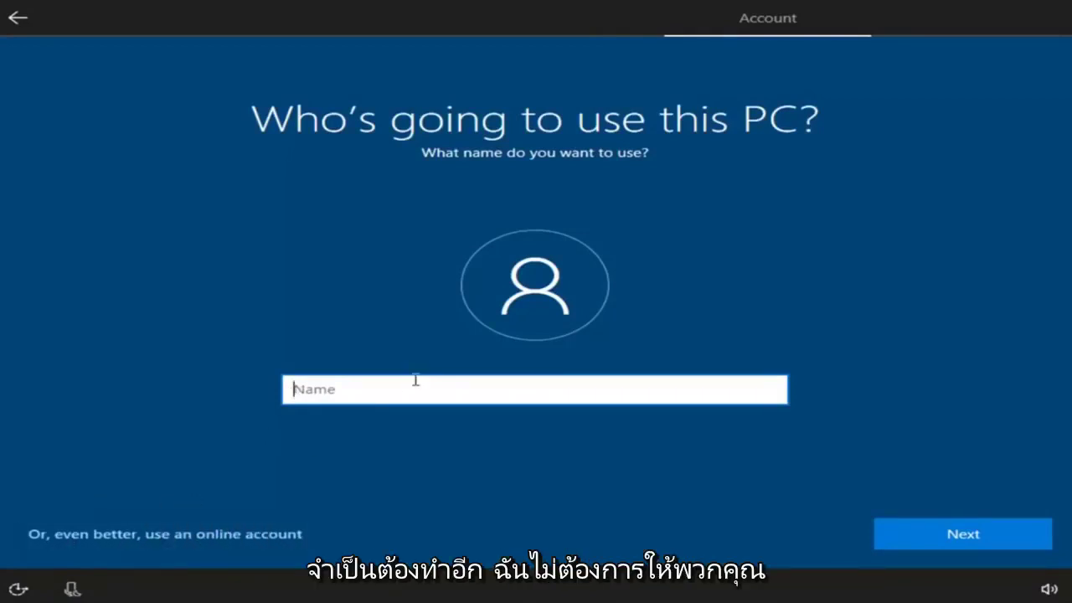
- Enter the user's full name as the local account name and continue
type("Test")
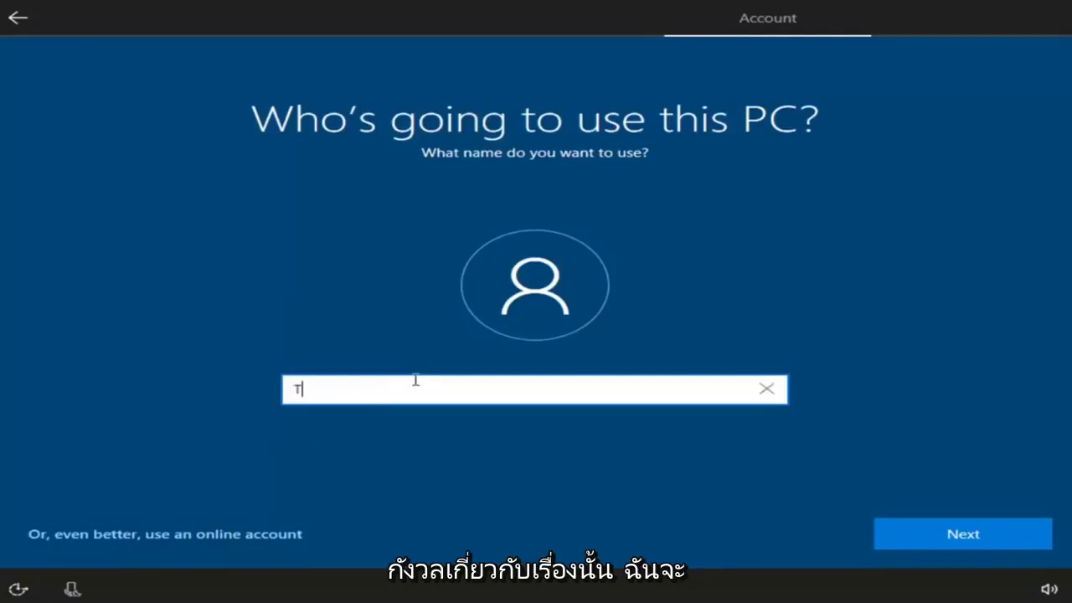
key("BackSpace")
key("BackSpace")
key("BackSpace")
key("BackSpace")
type("John Smith")
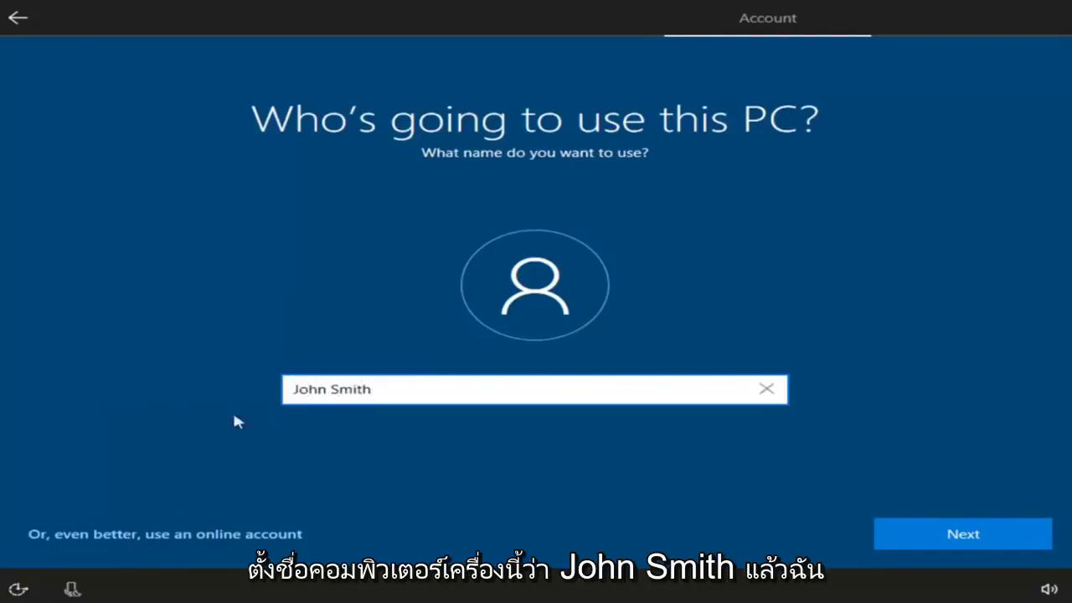
left_click(925, 538)
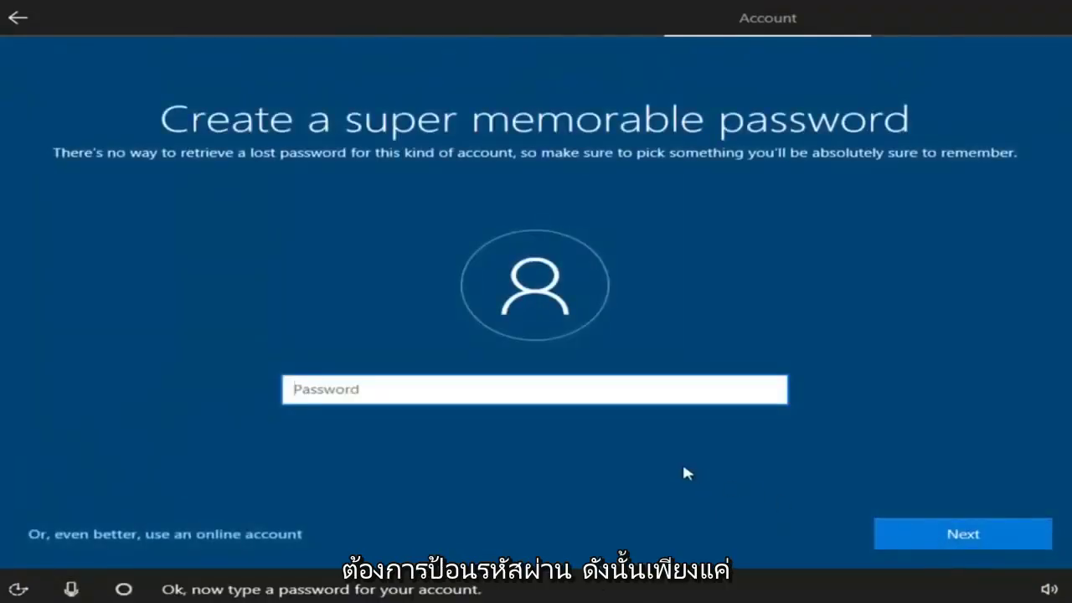
- Set the account password and confirm it by retyping it
type("•••••••••")
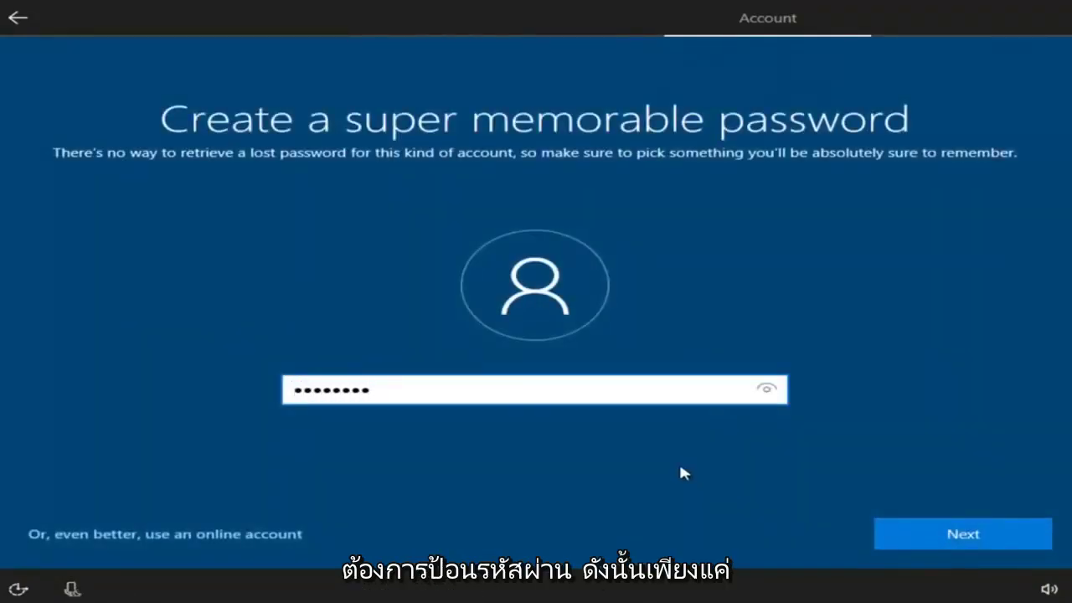
key("ctrl+a")
type("••••••")
key("ctrl+a")
type("•••••••••")
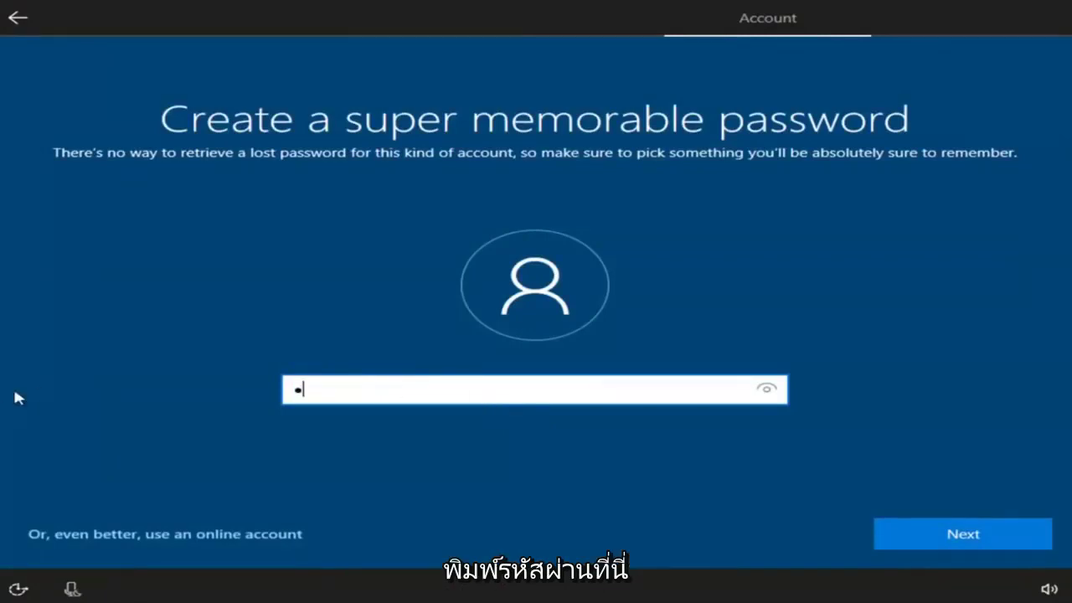
left_click(1005, 540)
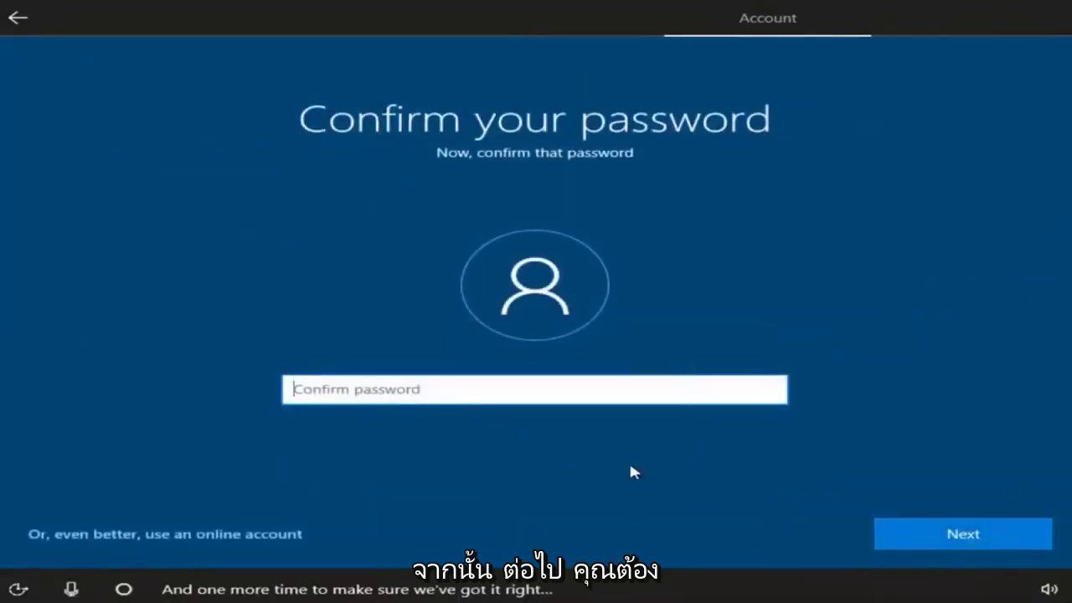
type("•••••••••")
left_click(947, 538)
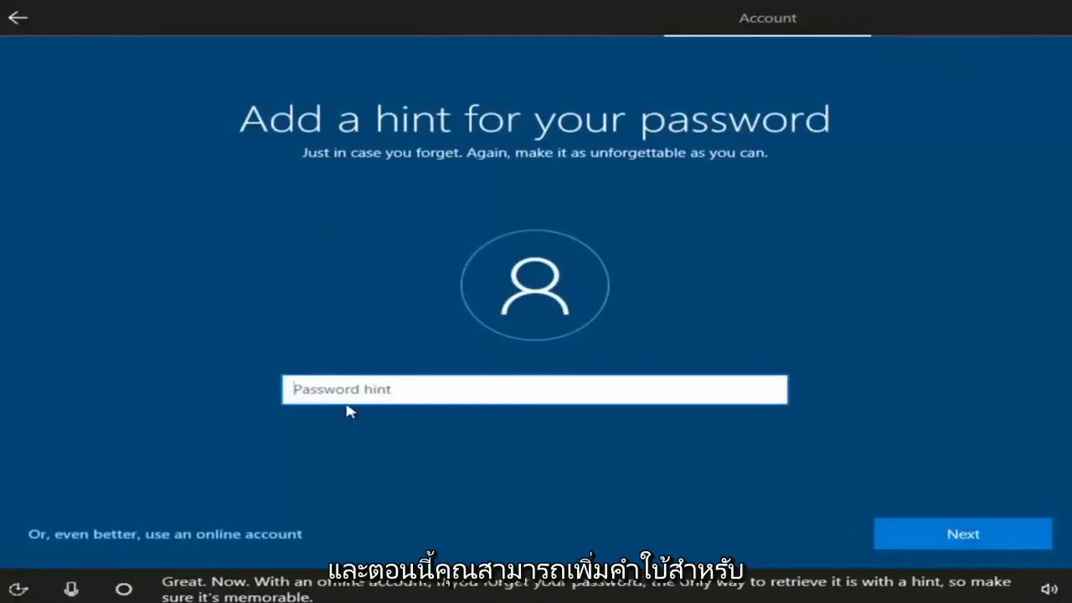
- Enter a password hint that passes validation and finish the account step
type("password")
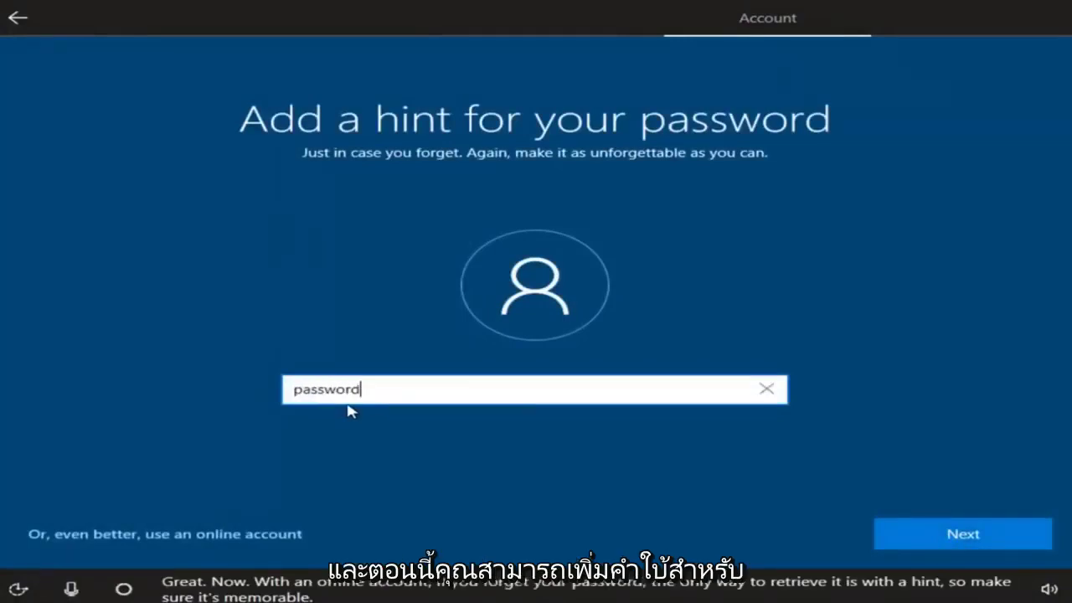
left_click(936, 544)
left_click(385, 411)
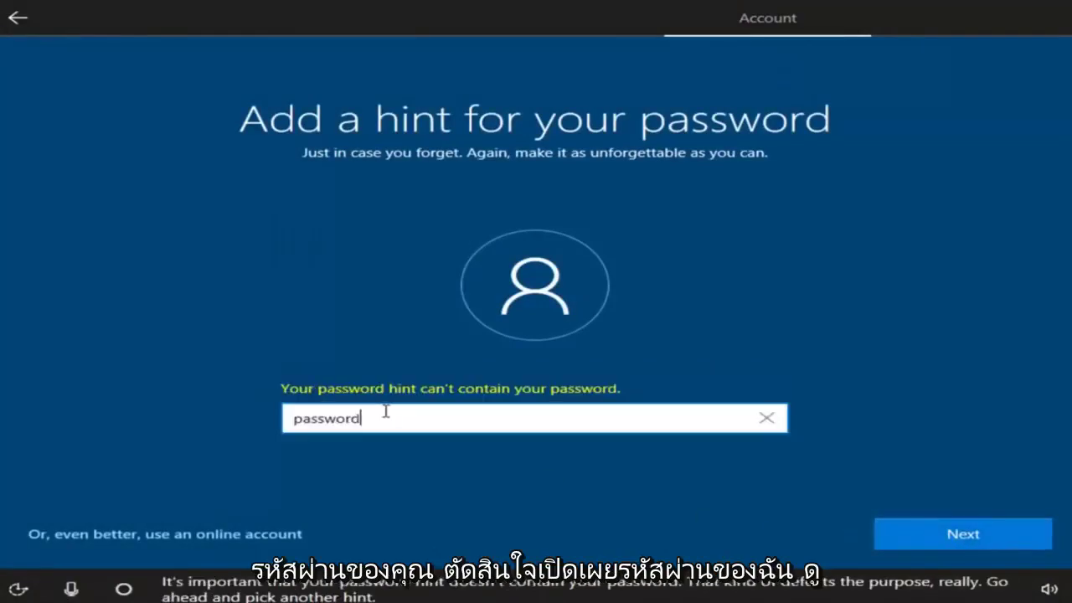
type("1")
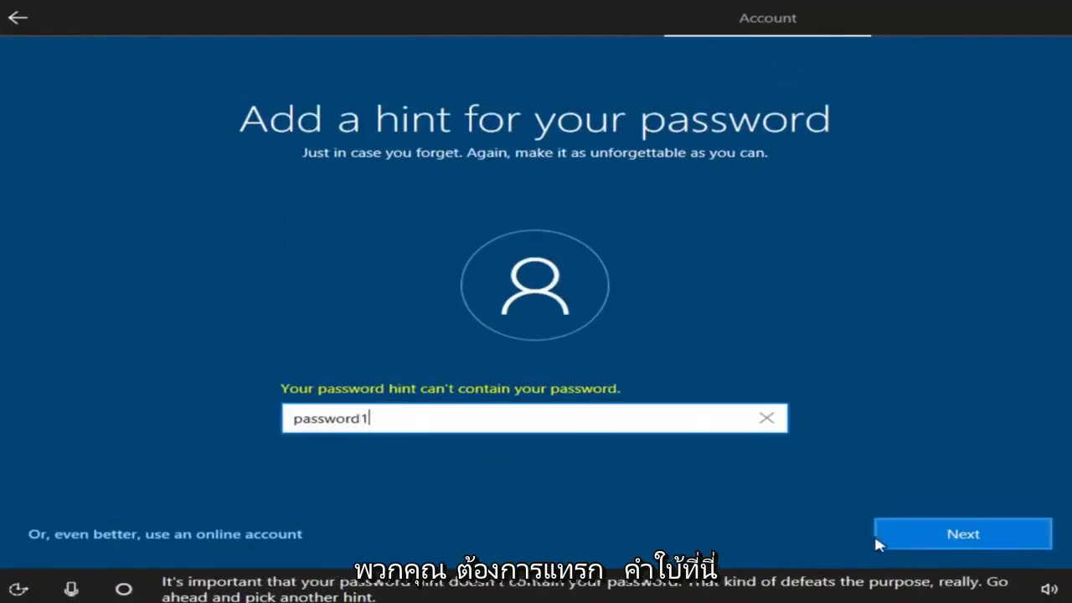
left_click(874, 543)
type("pass")
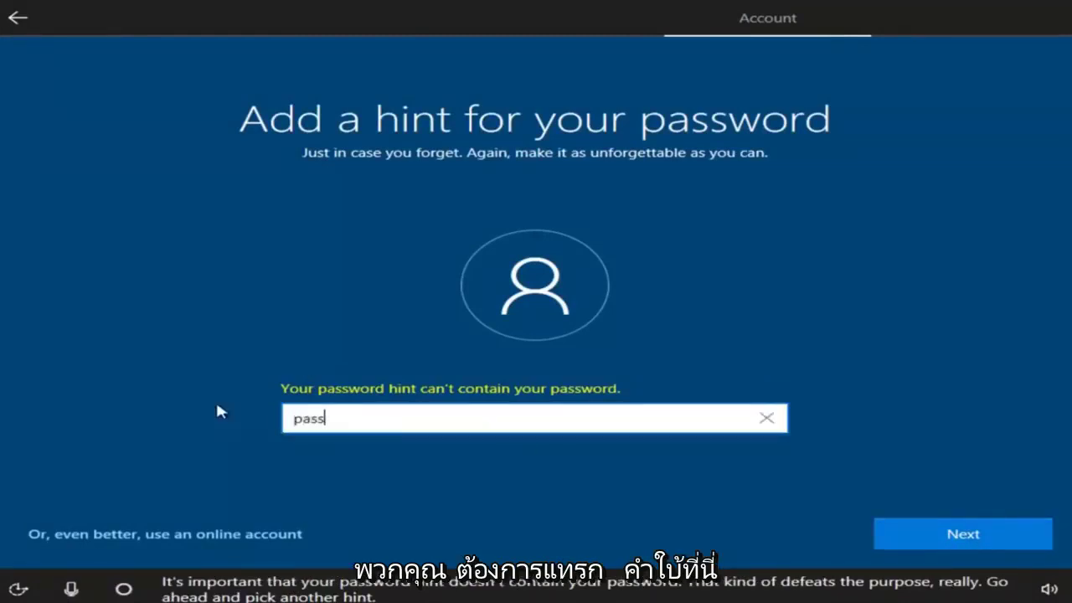
type("-word")
left_click(971, 546)
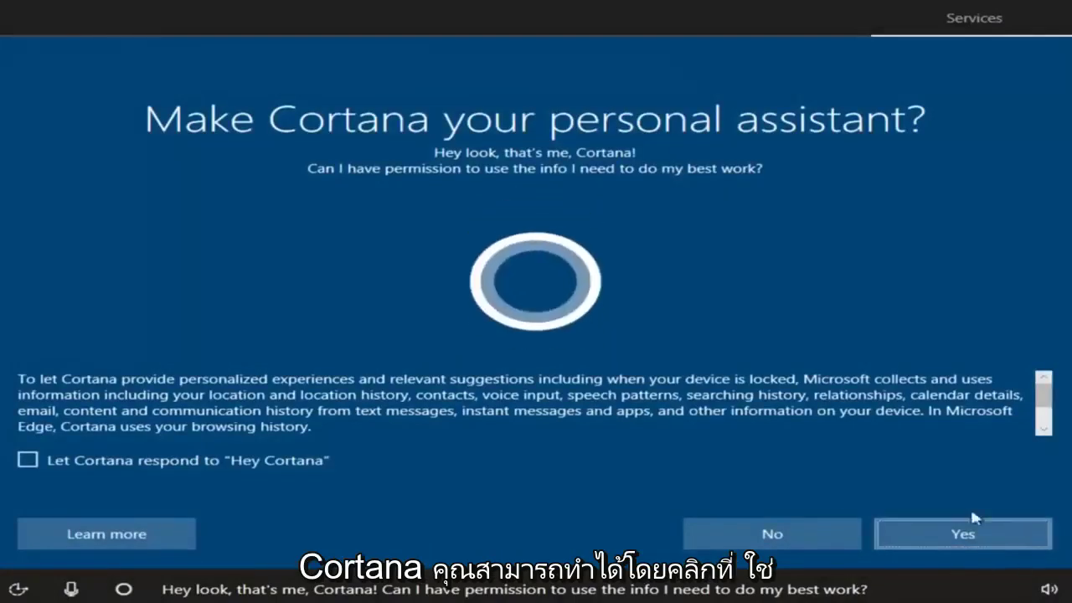
- Decline Cortana, turn off location, speech, tailored experiences and ads, set diagnostics to Basic
left_click(734, 538)
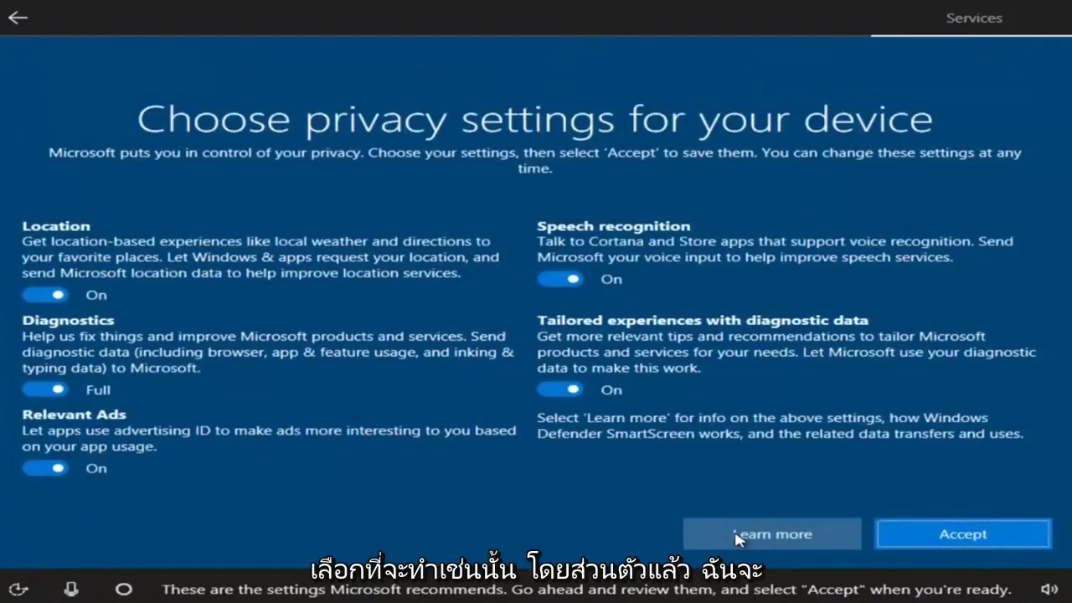
left_click(53, 294)
left_click(549, 279)
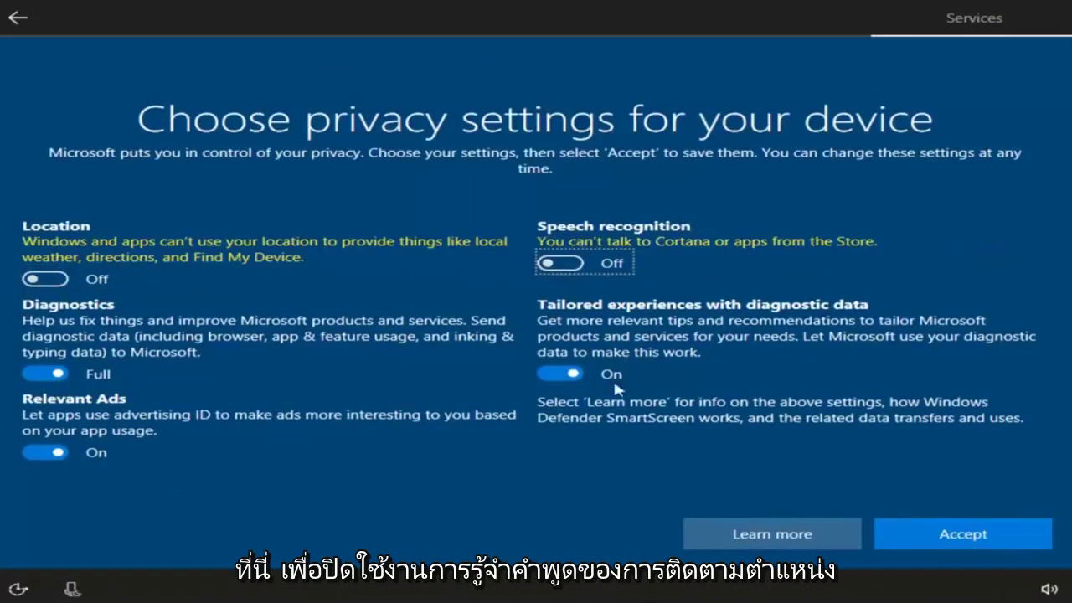
left_click(550, 369)
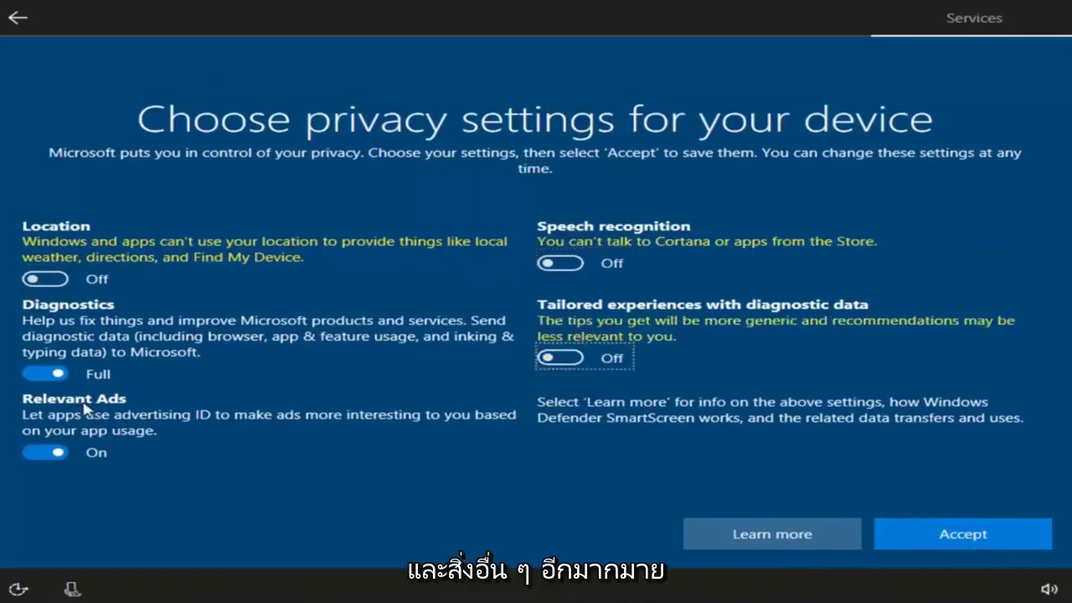
left_click(40, 445)
left_click(41, 370)
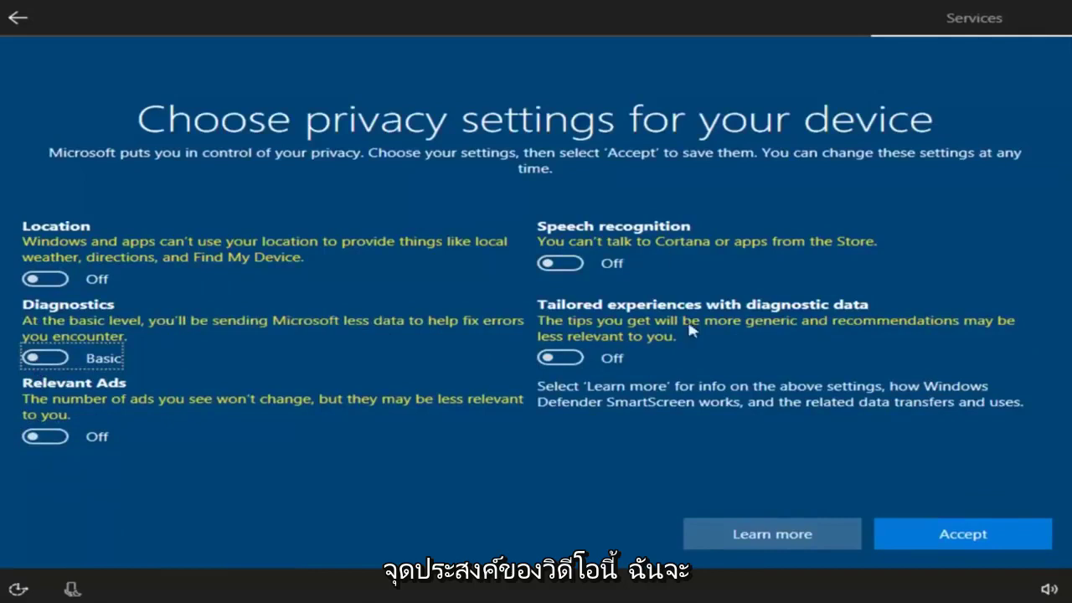
left_click(915, 541)
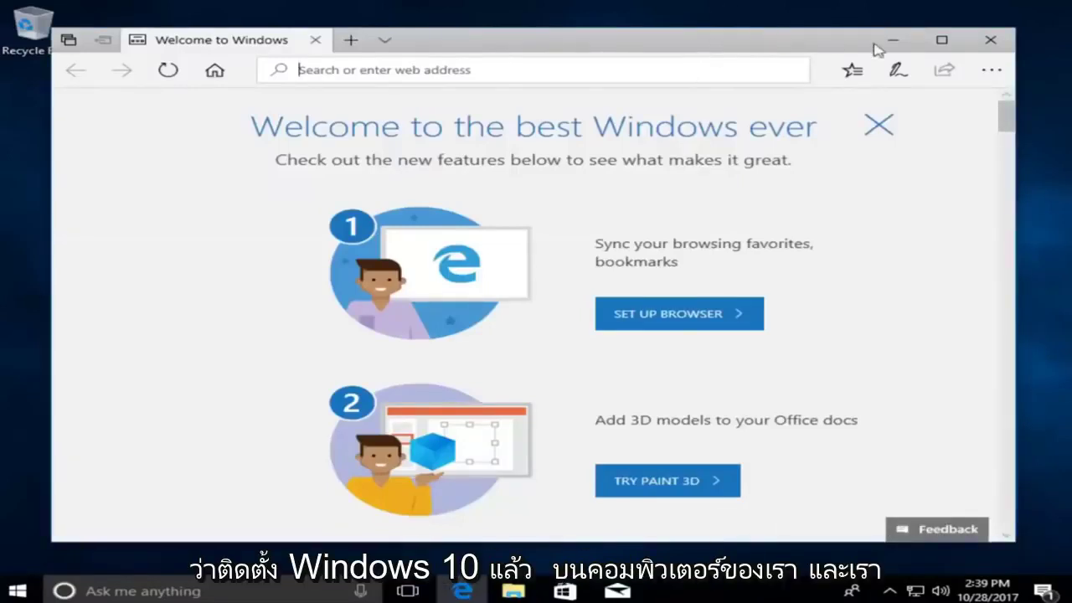
- Close the Edge welcome window, glance at the Start menu, then dismiss it
left_click(972, 49)
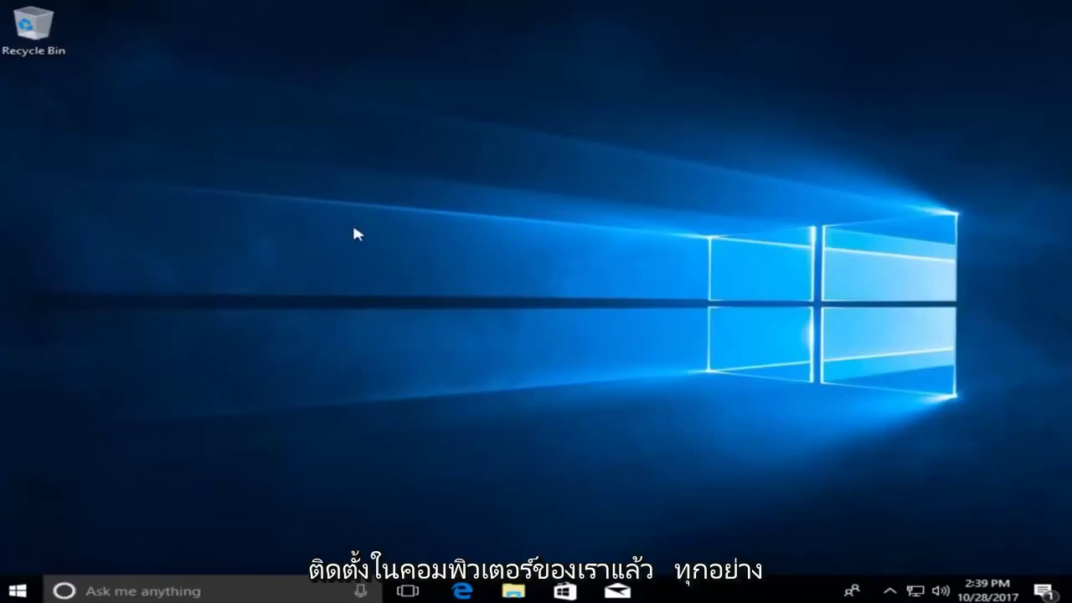
left_click(25, 591)
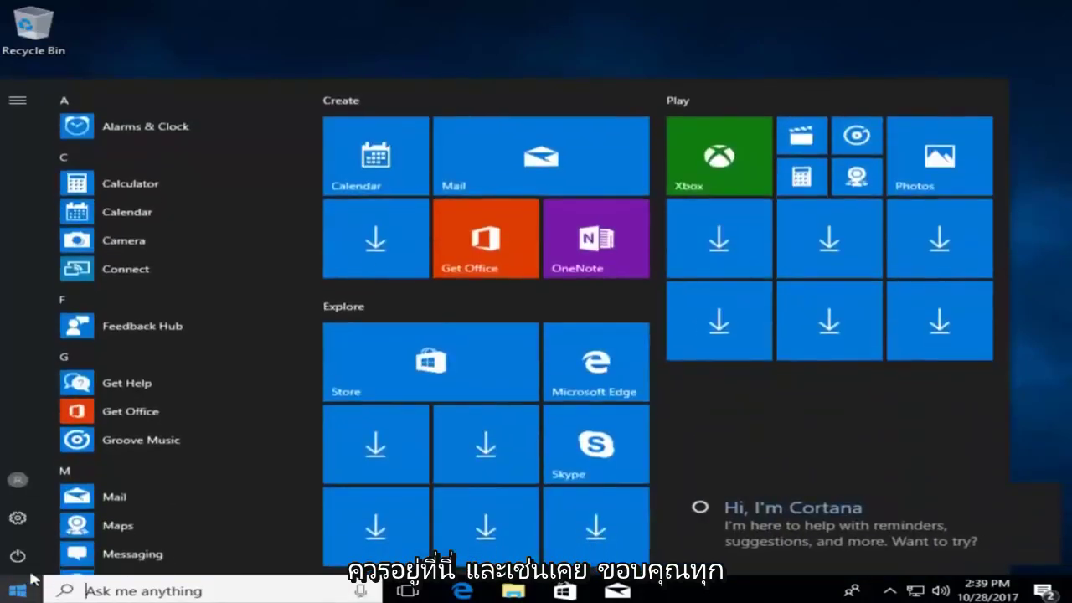
left_click(469, 35)
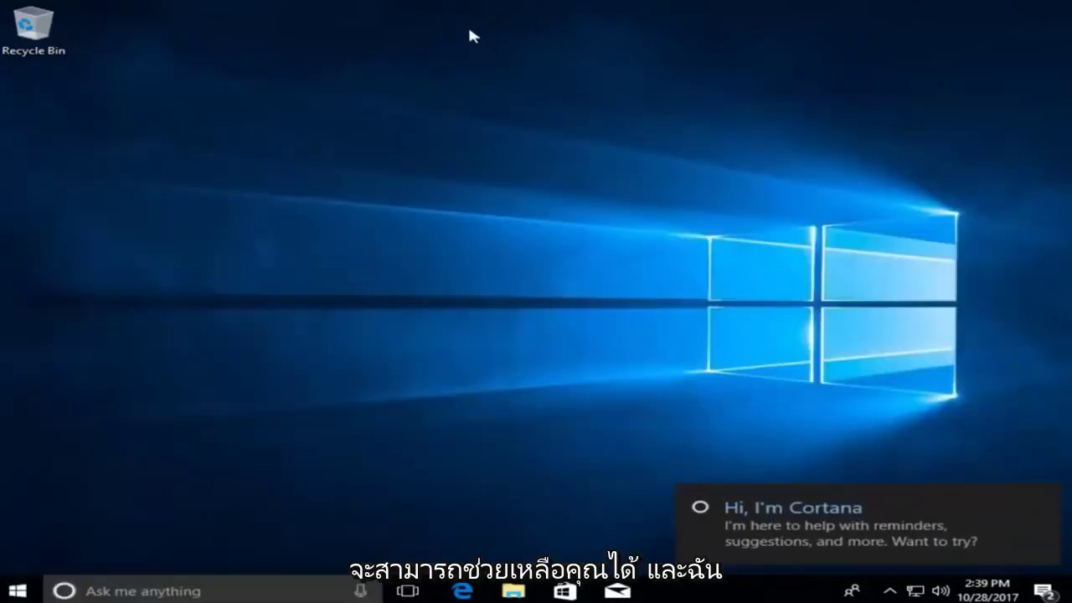